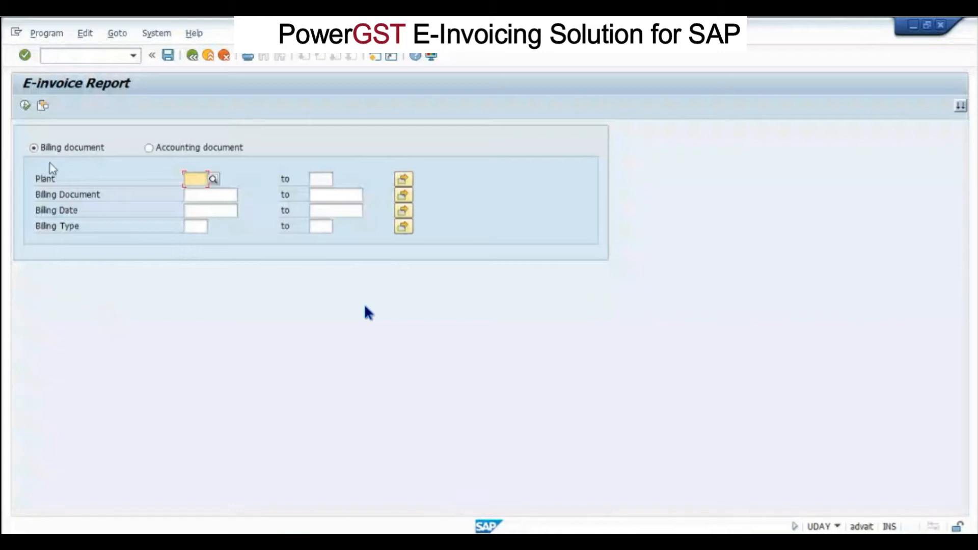
# Examine the billing and accounting document options and the plant, billing document, billing date and billing type selection fields
pyautogui.click(39, 151)
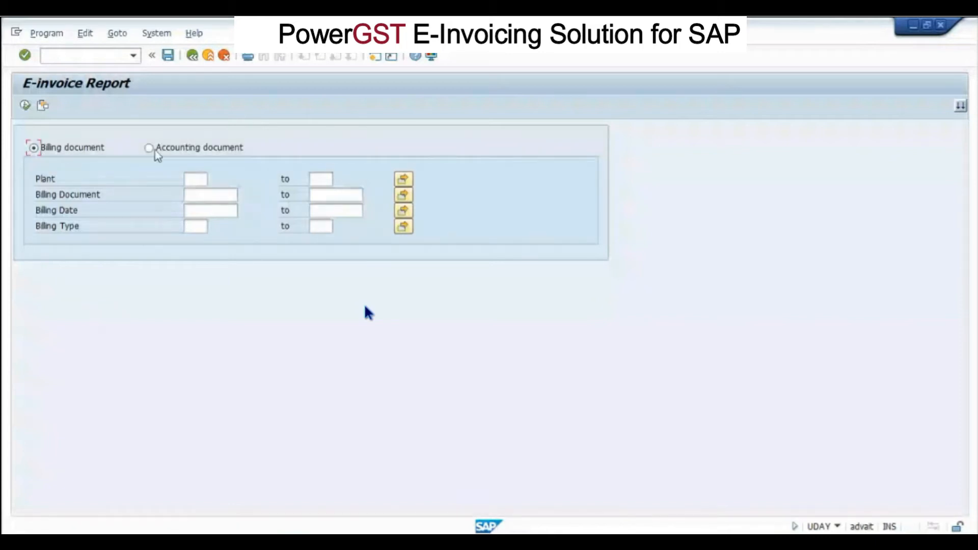
pyautogui.moveTo(156, 147); pyautogui.dragTo(245, 148)
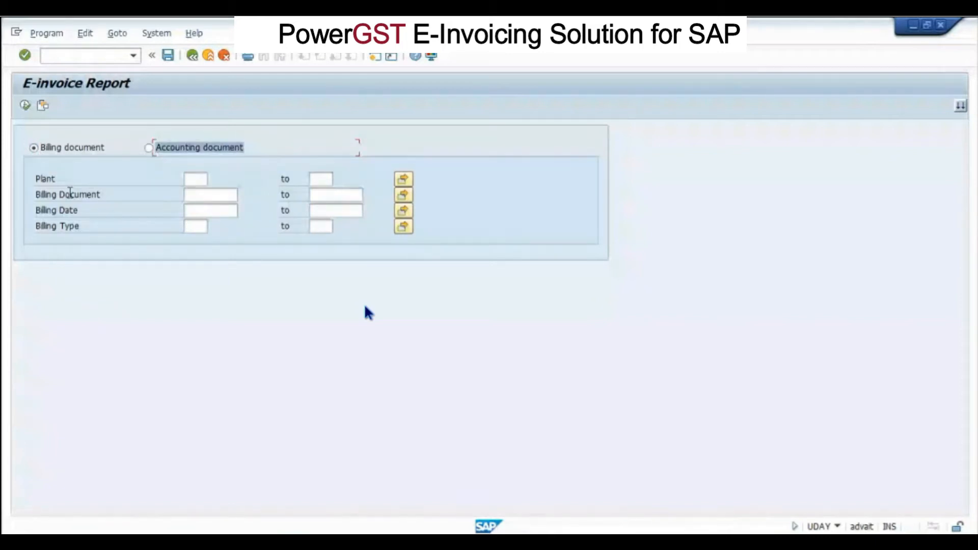
pyautogui.click(52, 183)
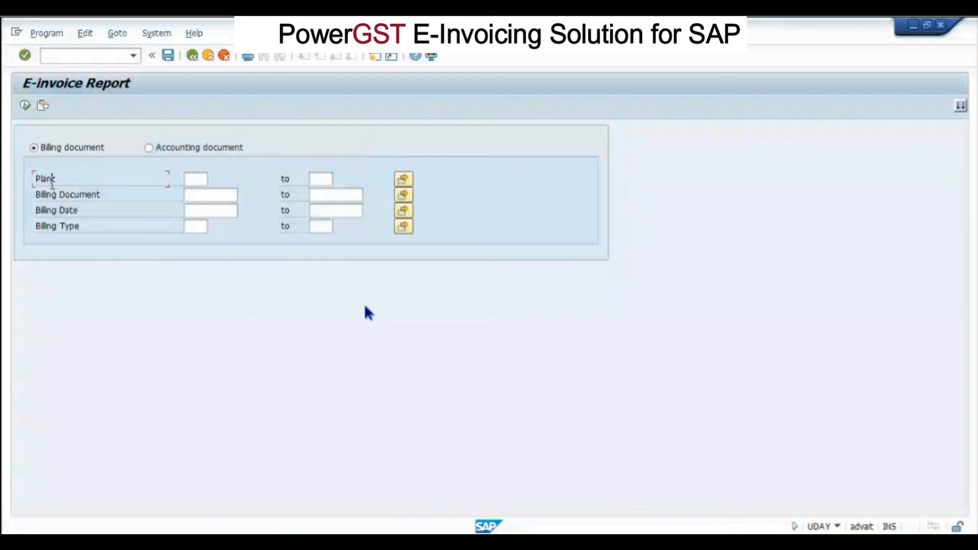
pyautogui.click(36, 153)
pyautogui.click(158, 149)
pyautogui.click(42, 148)
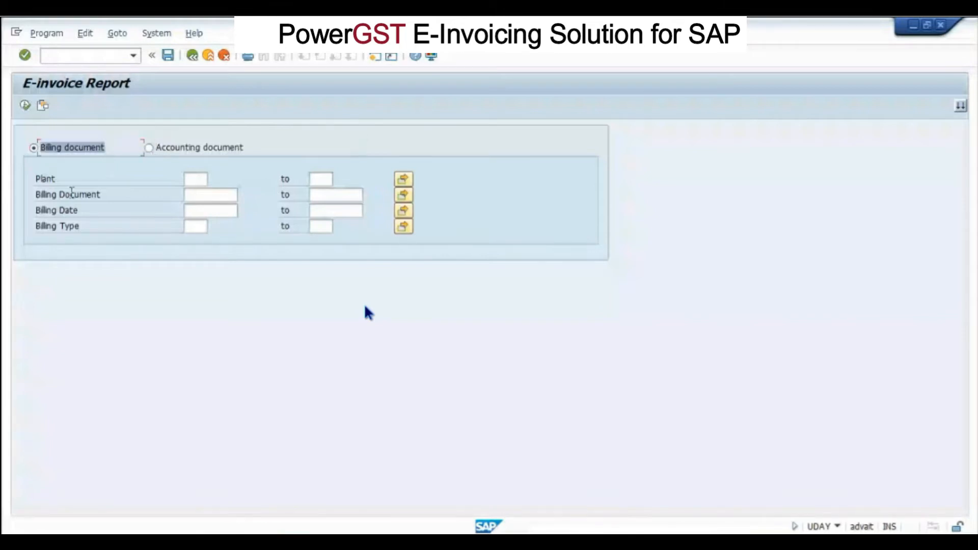
pyautogui.click(188, 179)
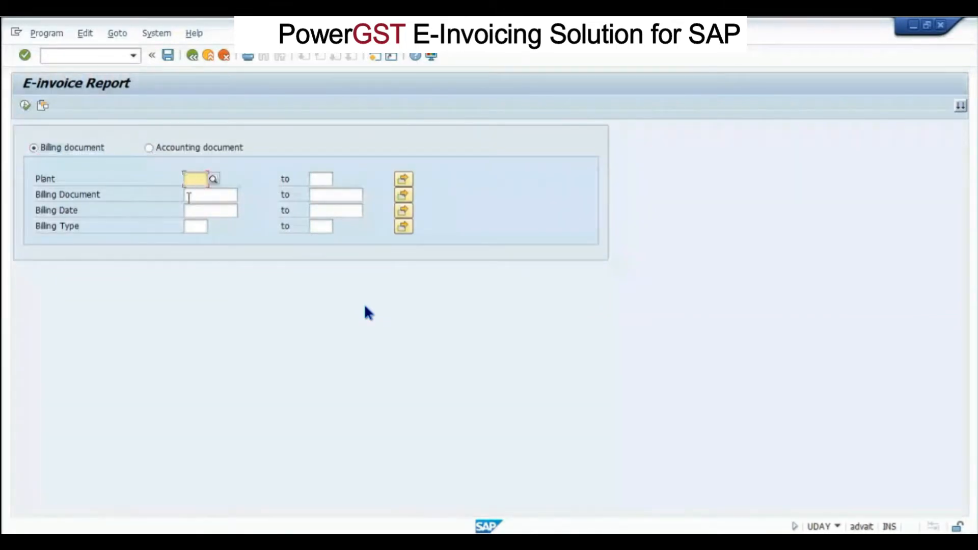
pyautogui.click(190, 196)
pyautogui.click(194, 213)
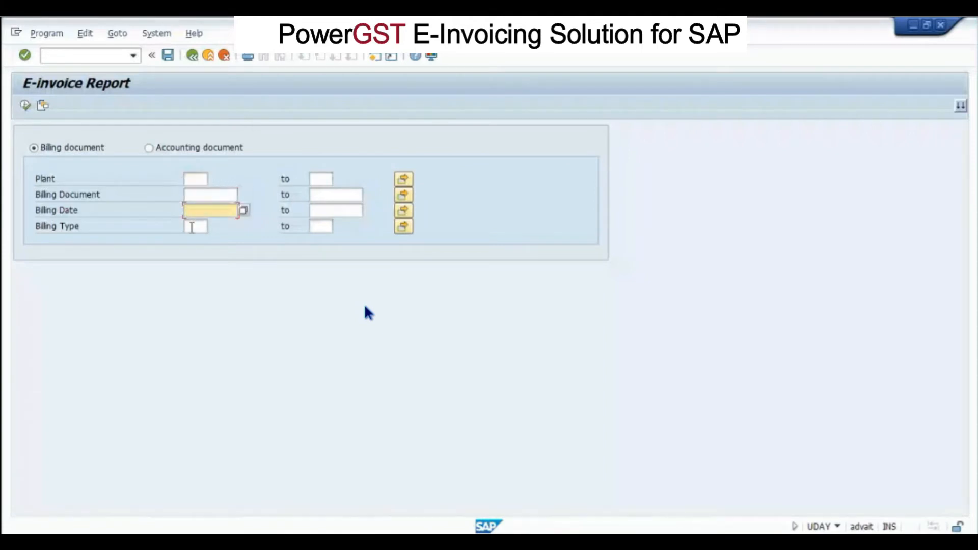
pyautogui.click(192, 229)
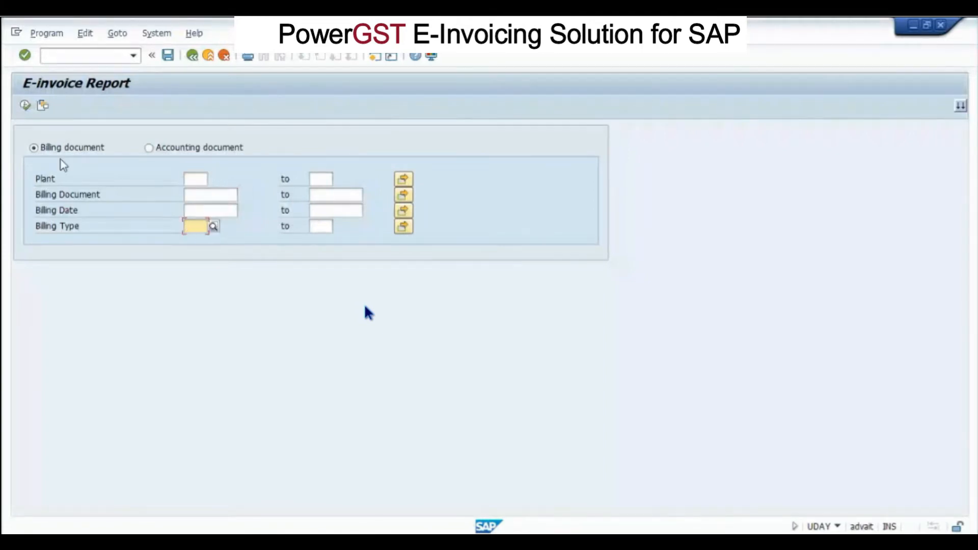
# Load the saved variant with plant 1000, billing dates 01.01.2018 to 31.12.2019 and billing type ZSTO, and run the e-invoice report
pyautogui.click(43, 107)
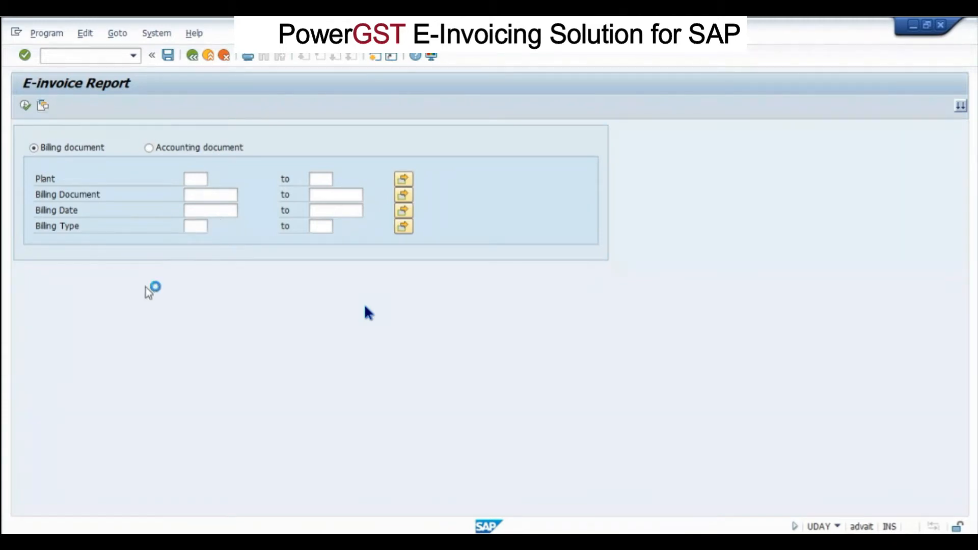
pyautogui.doubleClick(84, 280)
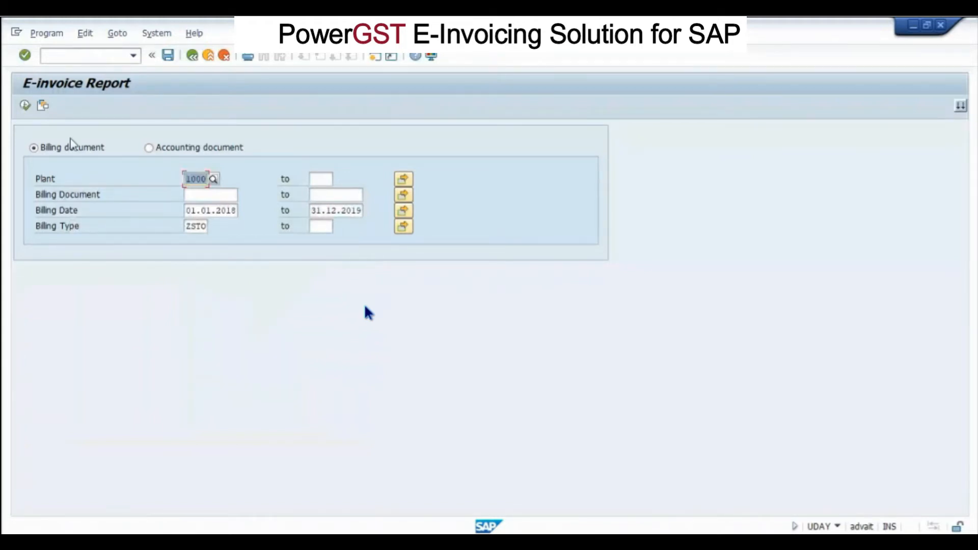
pyautogui.click(25, 105)
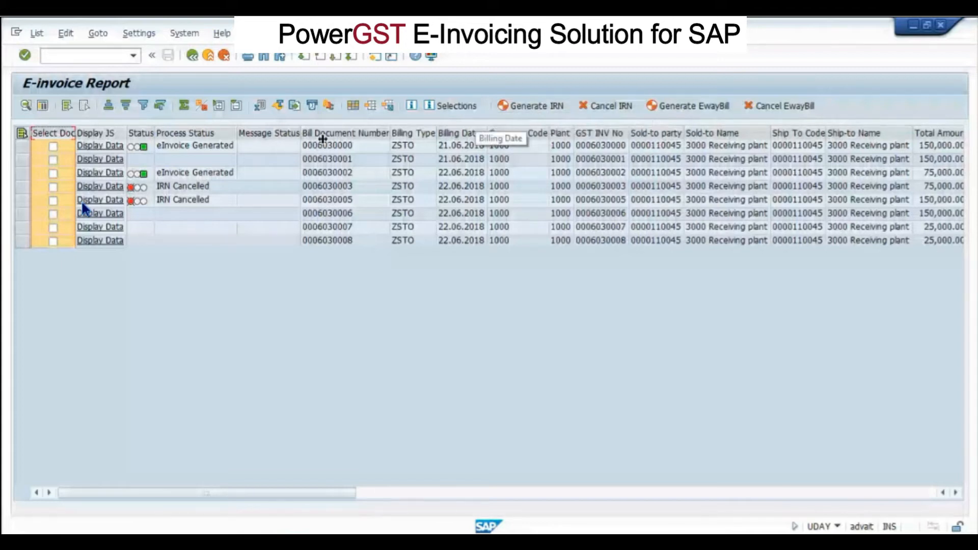
# Review the report's display data, status, message status, bill document number and sold-to party columns
pyautogui.click(98, 132)
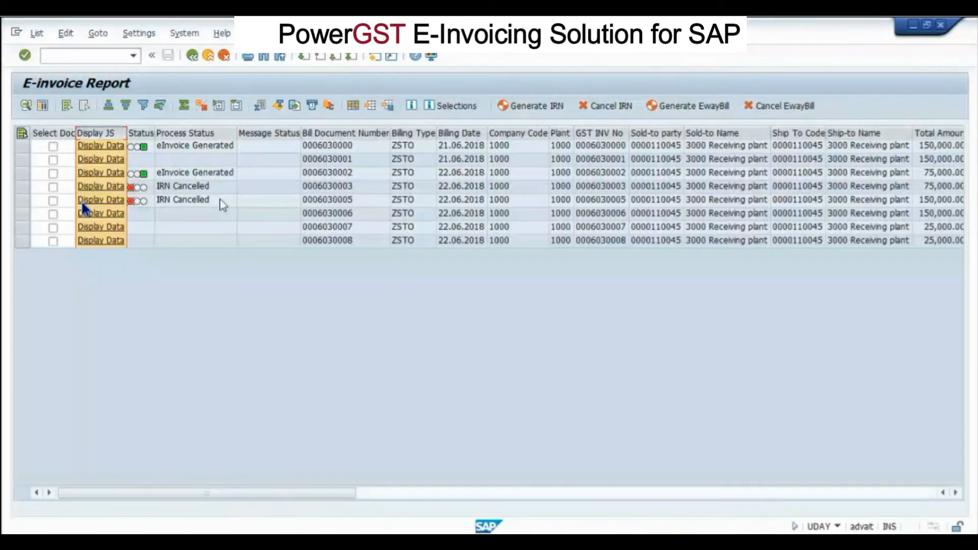
pyautogui.click(84, 203)
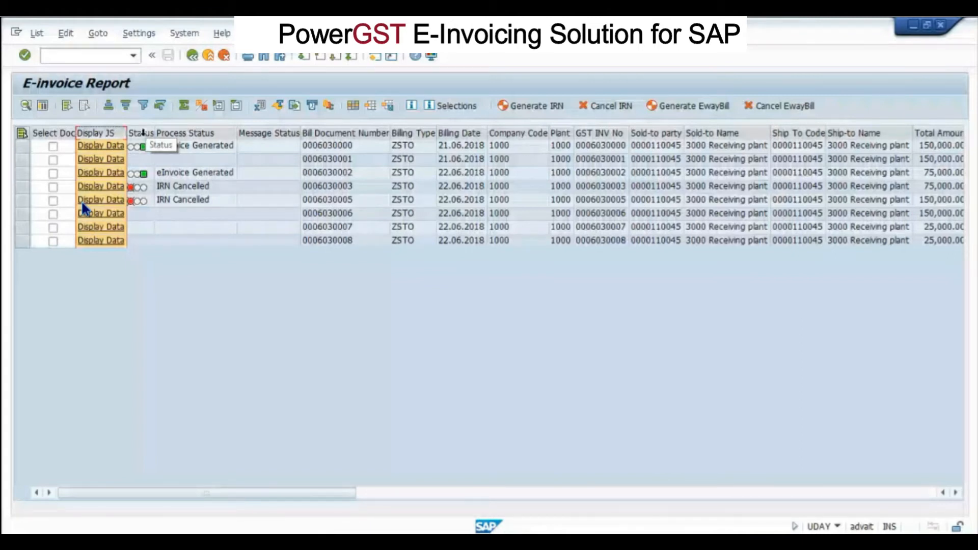
pyautogui.click(142, 134)
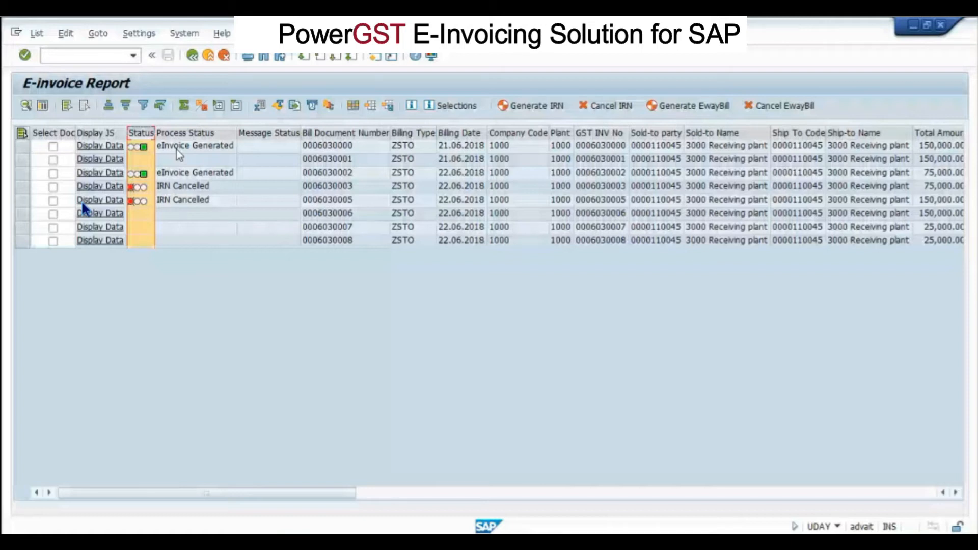
pyautogui.click(269, 133)
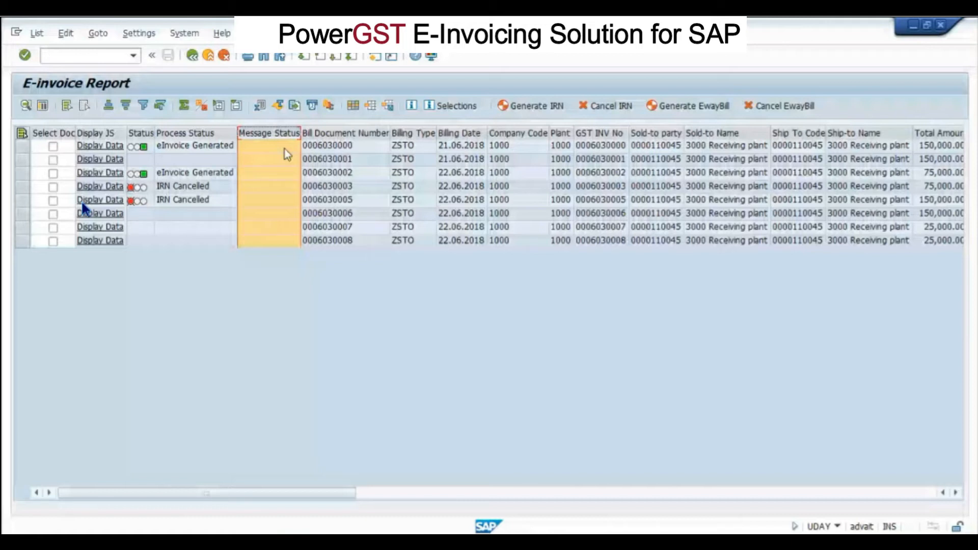
pyautogui.click(84, 202)
pyautogui.click(265, 159)
pyautogui.click(265, 147)
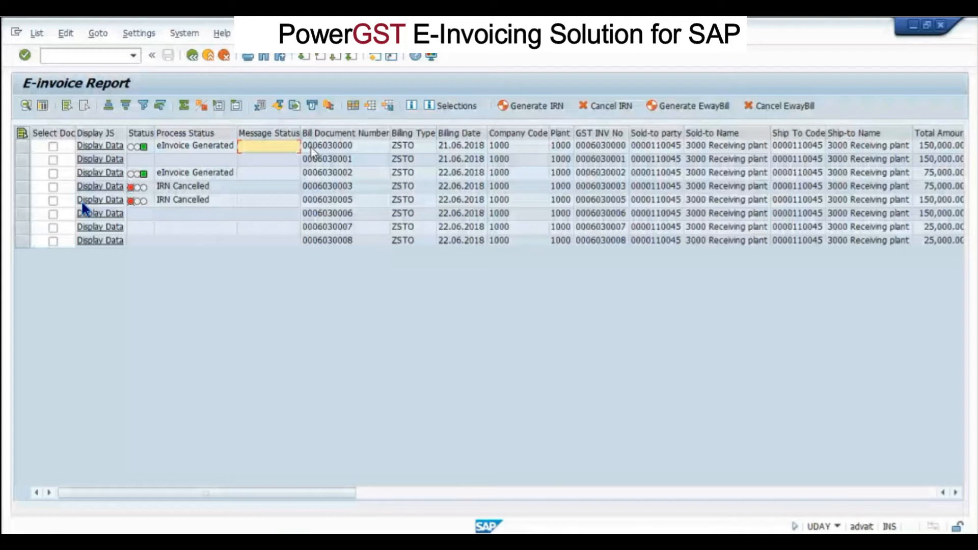
pyautogui.click(337, 133)
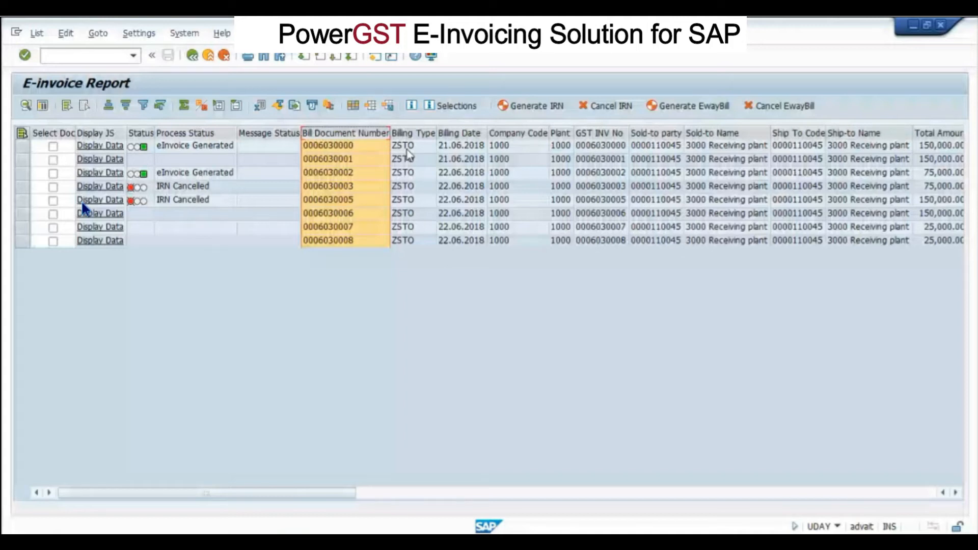
pyautogui.click(657, 135)
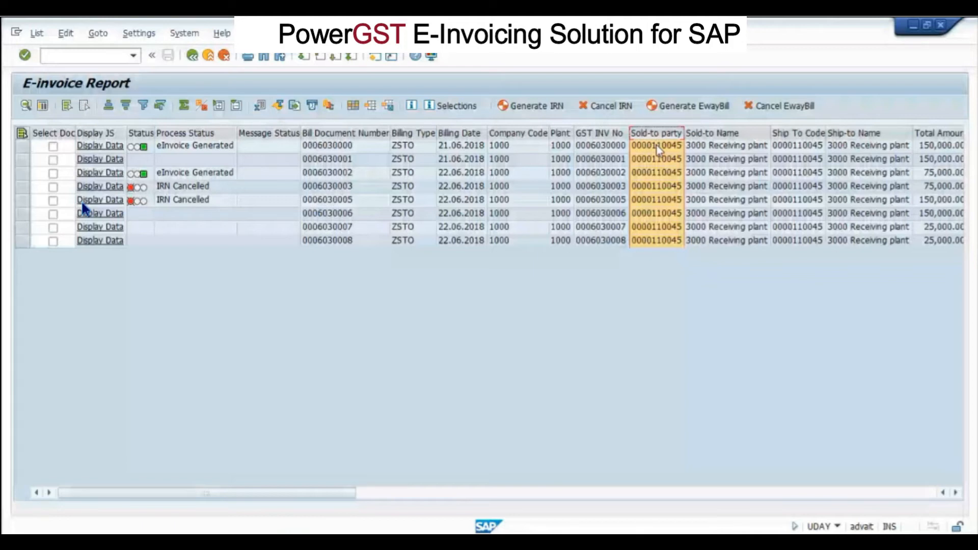
# Review the acknowledgement number, acknowledgement date and IRN number columns of the listed billing documents
pyautogui.click(956, 493)
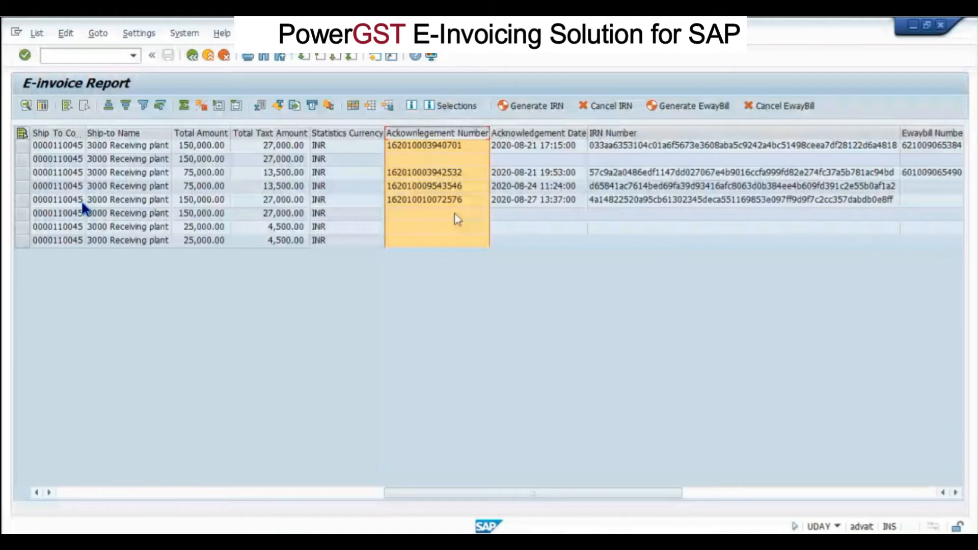
pyautogui.click(418, 148)
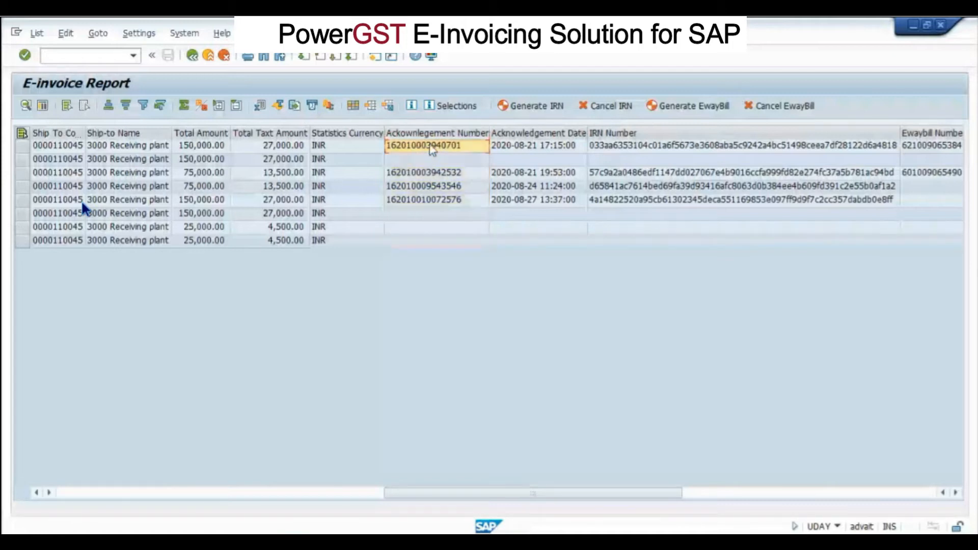
pyautogui.click(433, 133)
pyautogui.click(441, 148)
pyautogui.click(530, 131)
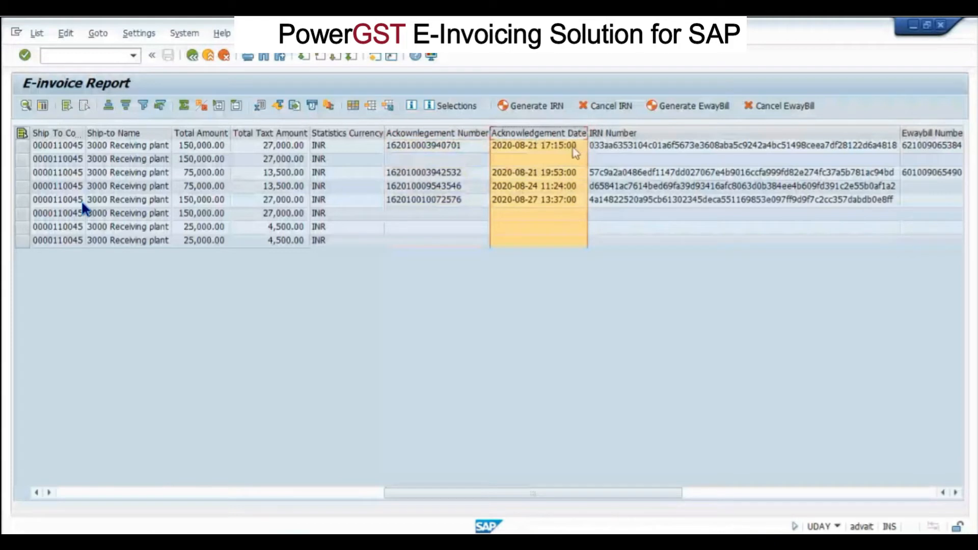
pyautogui.click(634, 133)
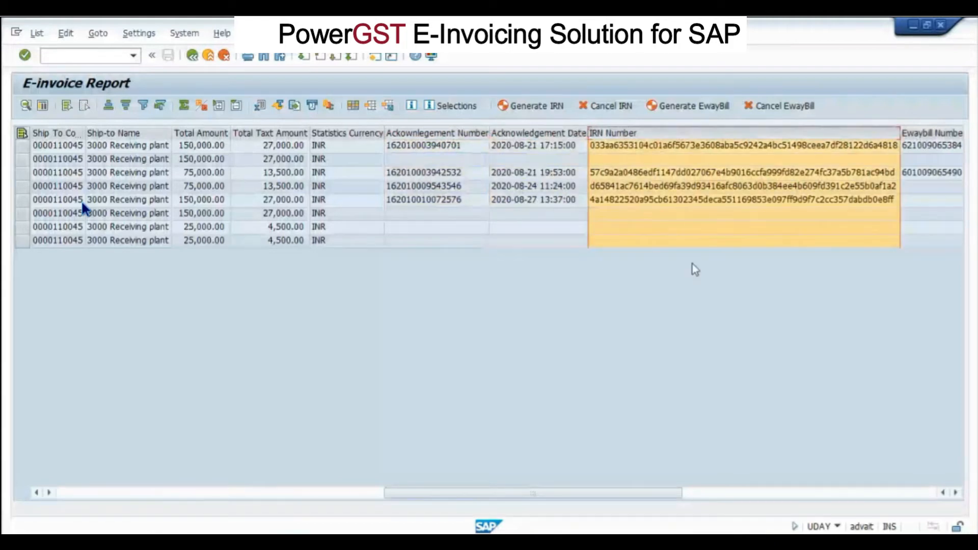
pyautogui.click(956, 493)
pyautogui.click(956, 493)
pyautogui.click(956, 492)
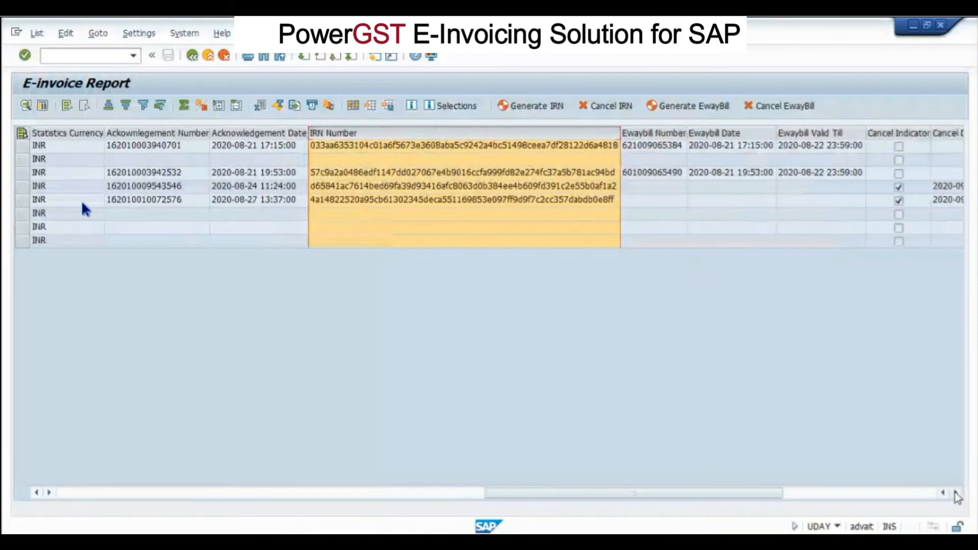
pyautogui.click(569, 145)
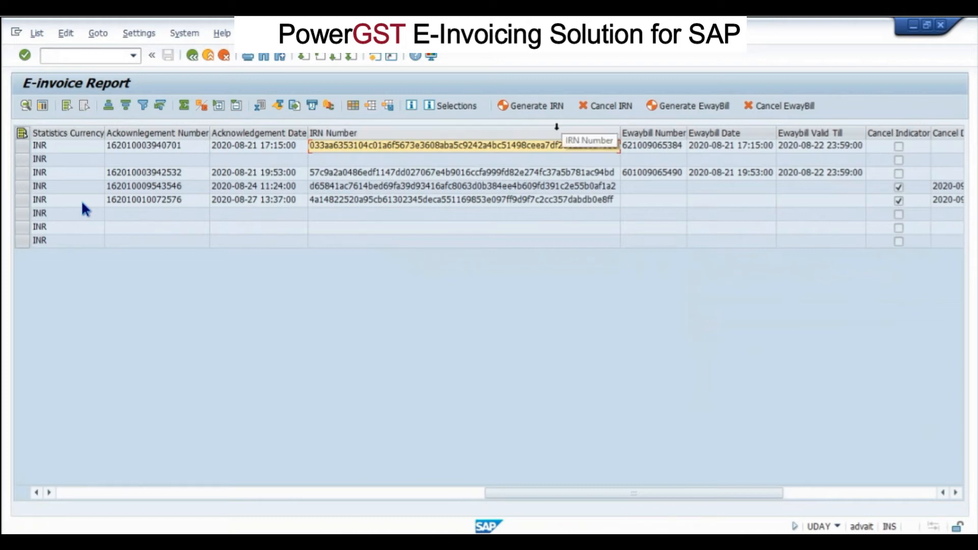
pyautogui.click(556, 132)
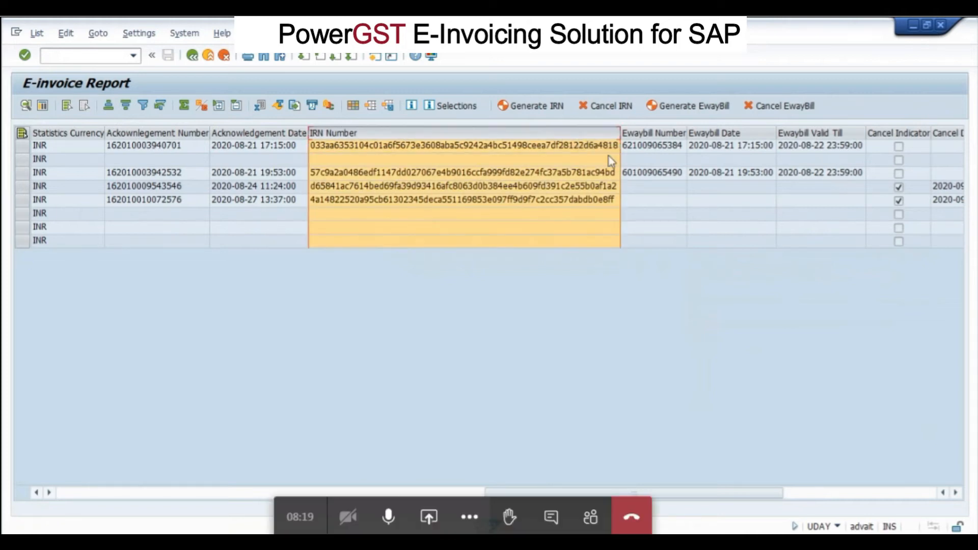
# Check the first invoice's e-way bill number, date and validity against its IRN, and bring the cancellation columns into view
pyautogui.click(647, 147)
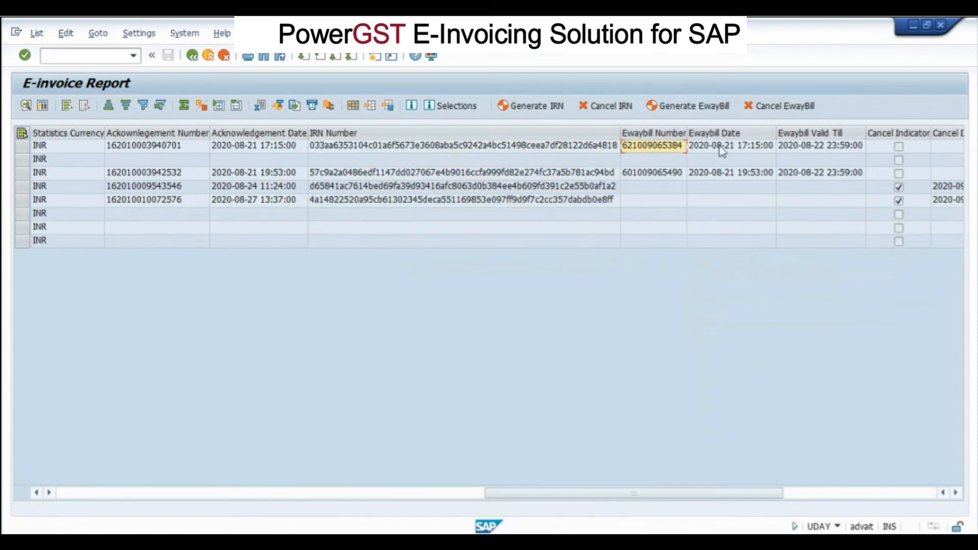
pyautogui.click(564, 146)
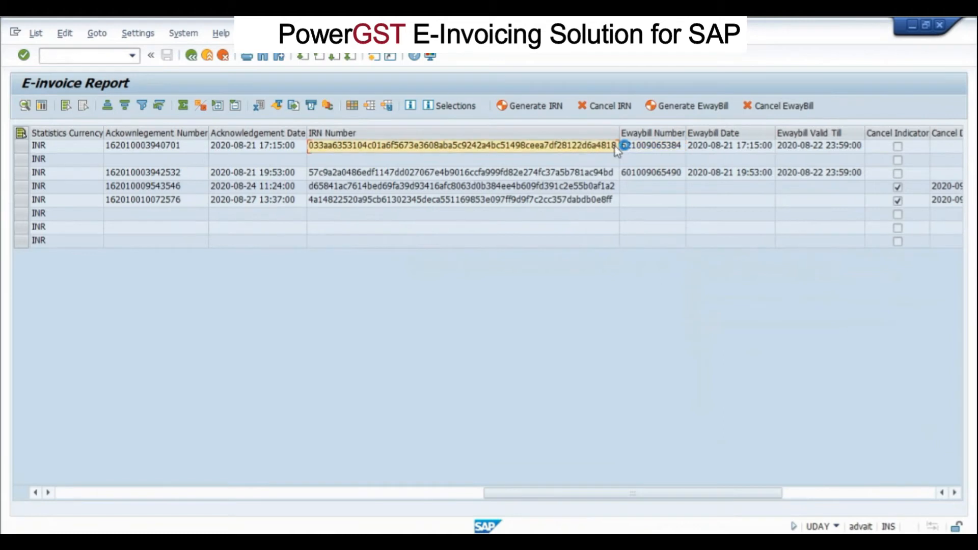
pyautogui.click(655, 151)
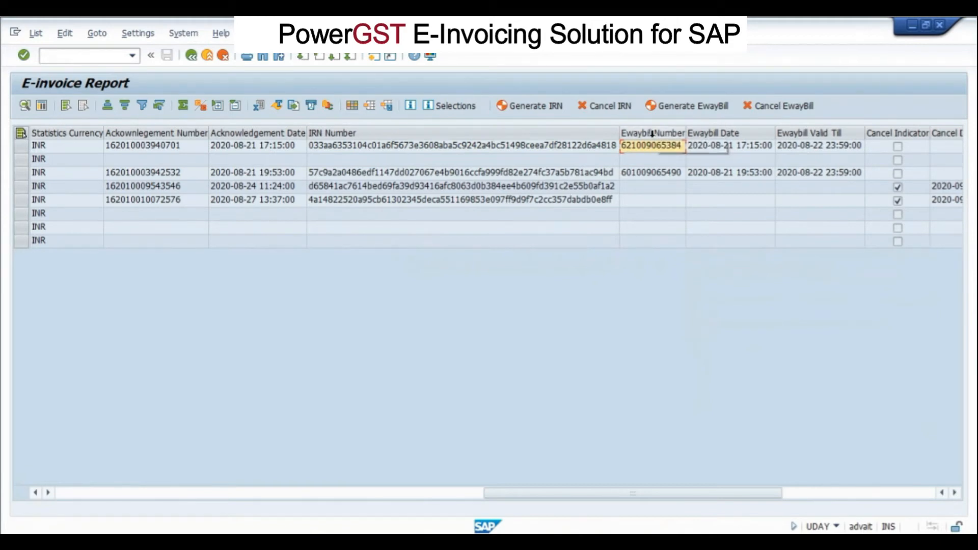
pyautogui.click(652, 133)
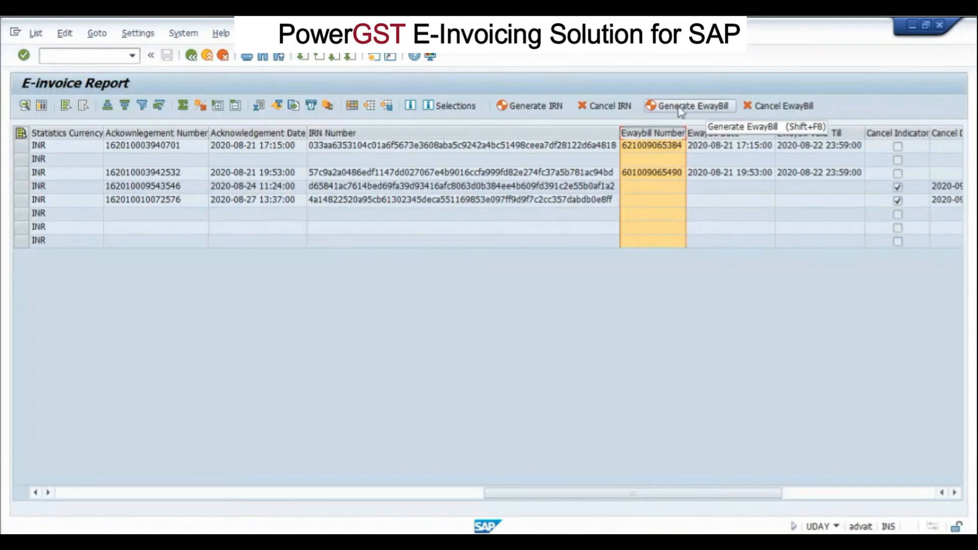
pyautogui.click(667, 147)
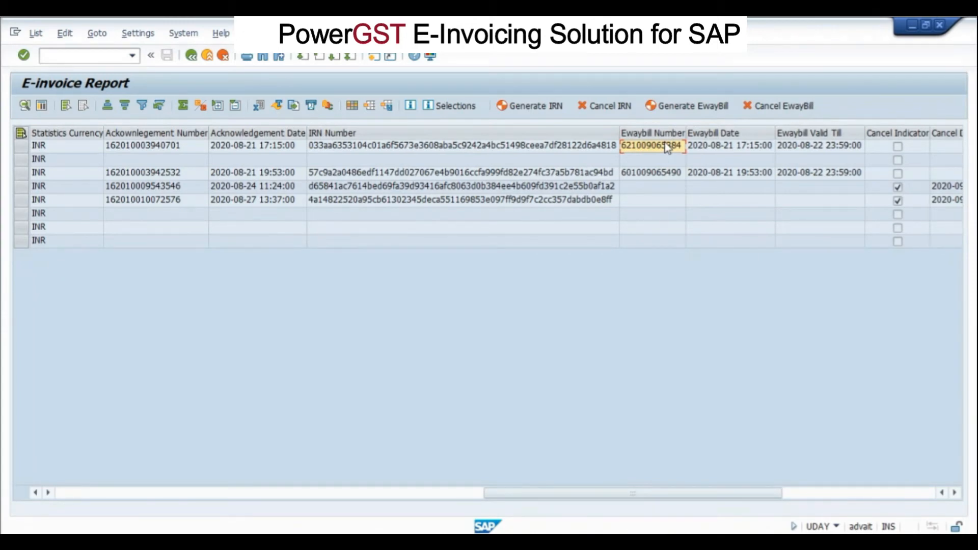
pyautogui.click(718, 133)
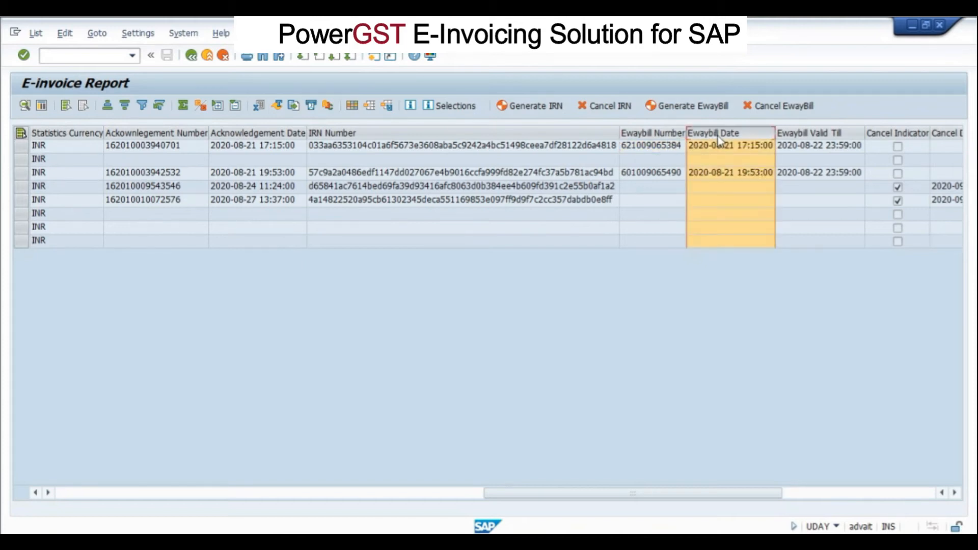
pyautogui.click(669, 148)
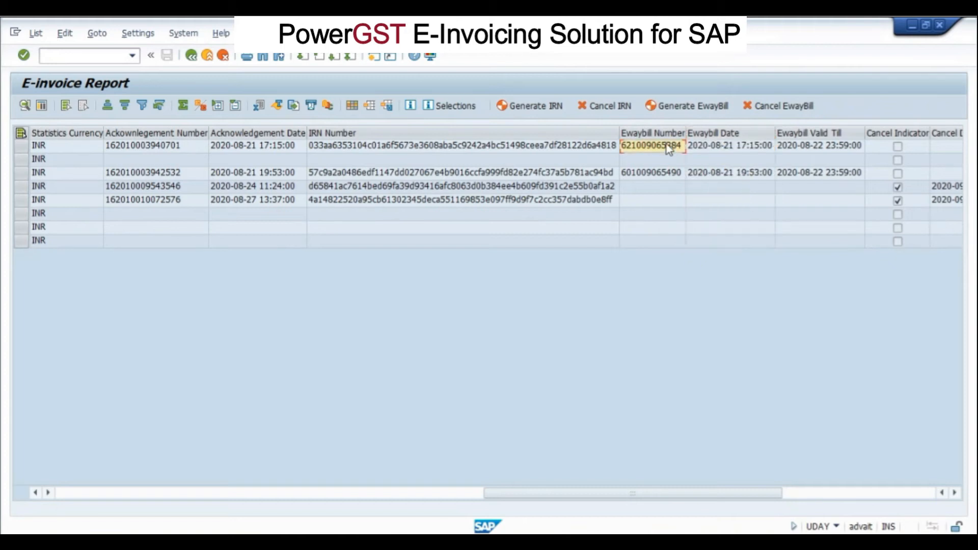
pyautogui.click(710, 147)
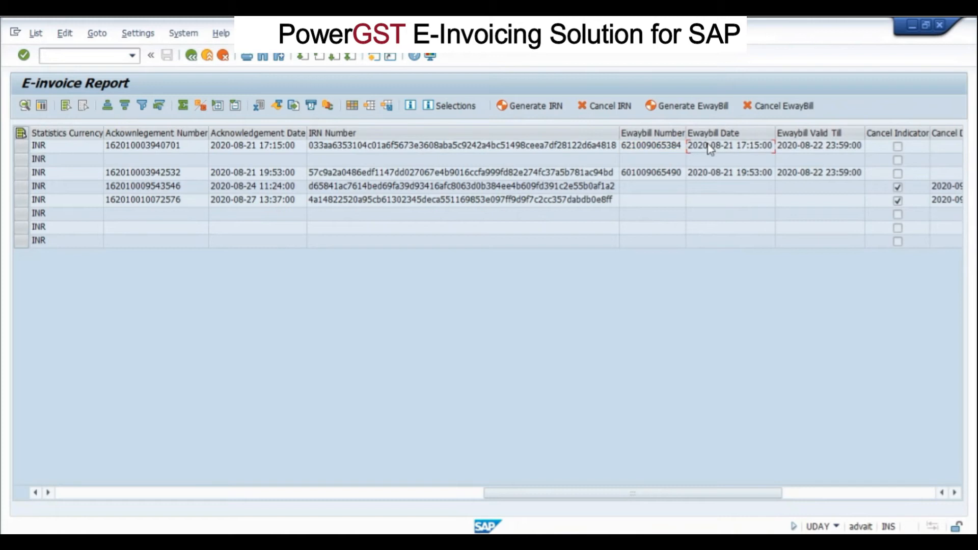
pyautogui.click(801, 148)
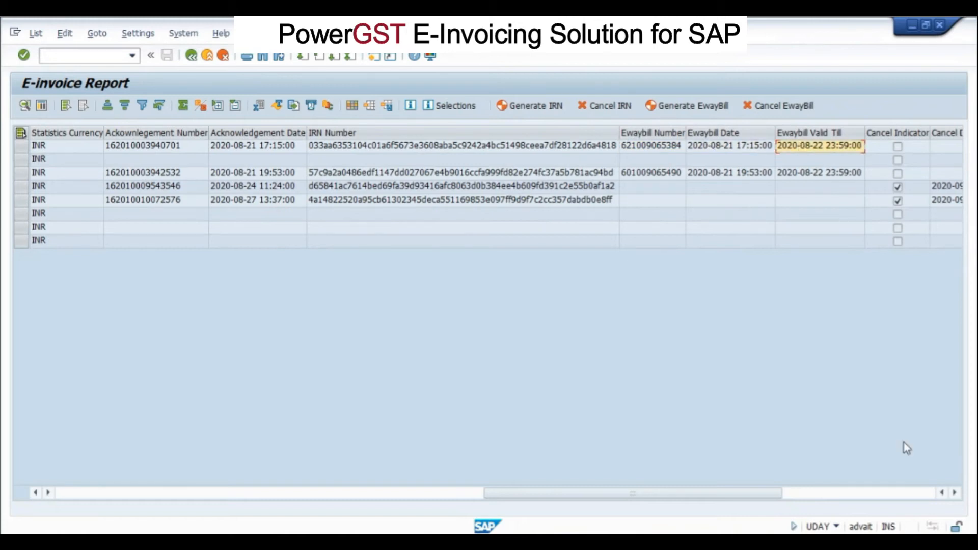
pyautogui.click(955, 493)
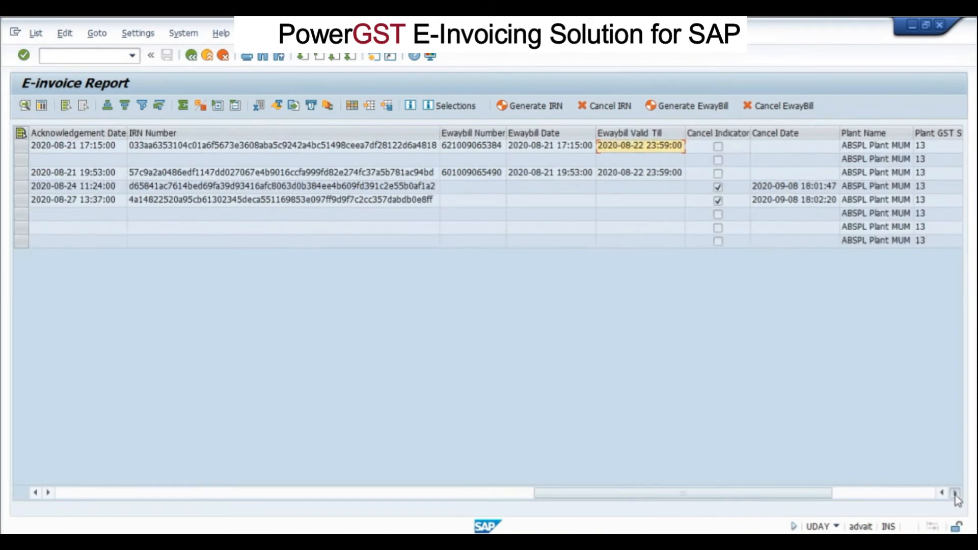
pyautogui.click(955, 493)
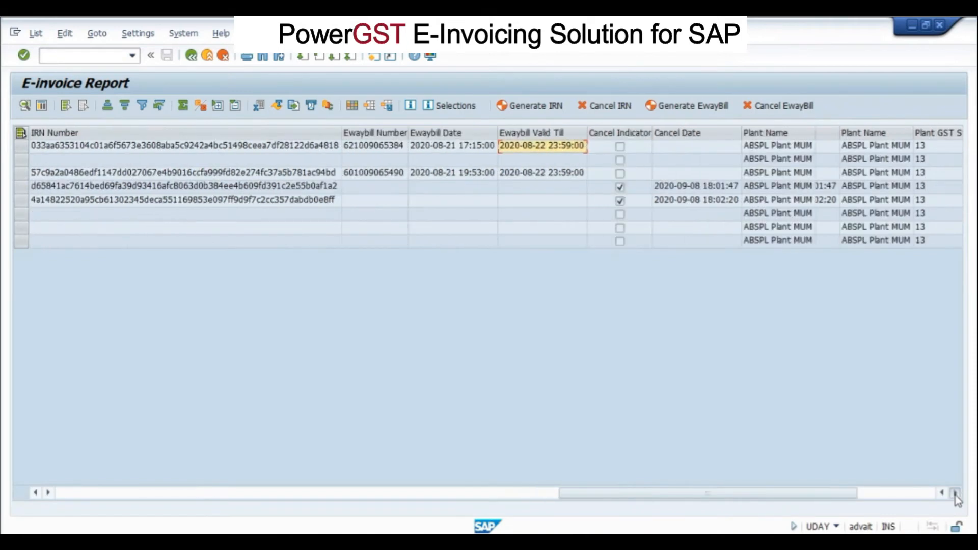
# Check the cancel indicator column and the cancel date of the first cancelled invoice
pyautogui.click(629, 133)
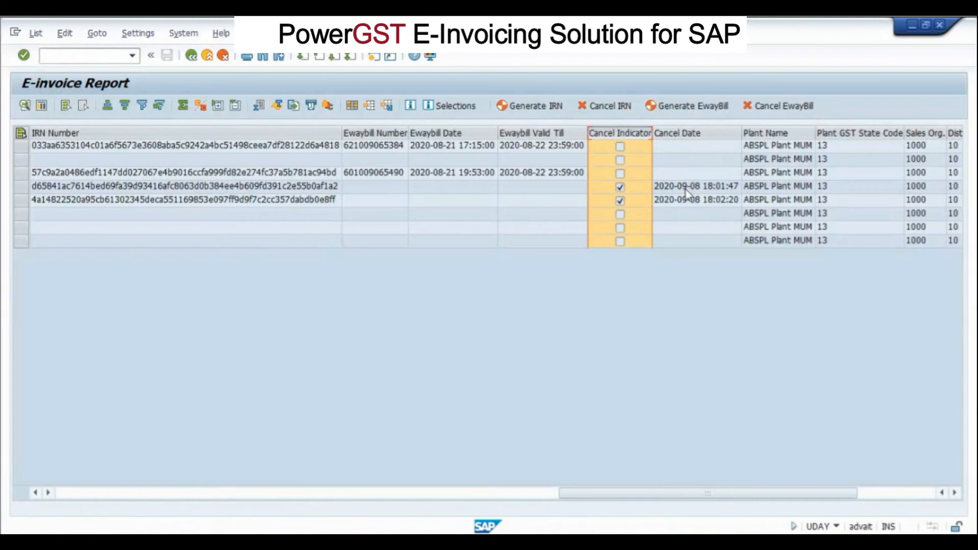
pyautogui.click(632, 191)
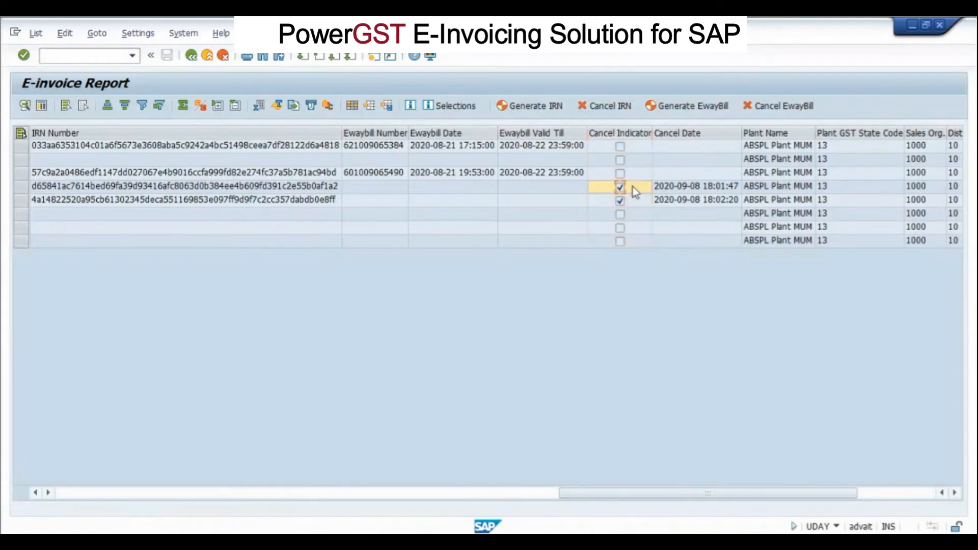
pyautogui.click(680, 192)
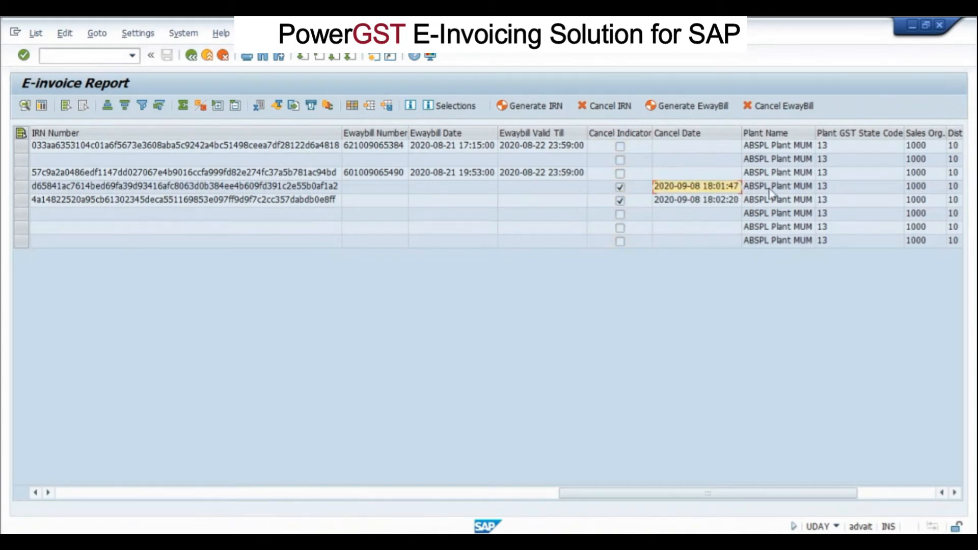
# Review the plant name, plant GST state code, sales organization, distribution channel, division, sold-to GSTIN and sold-to GST state code columns
pyautogui.click(956, 493)
pyautogui.click(956, 492)
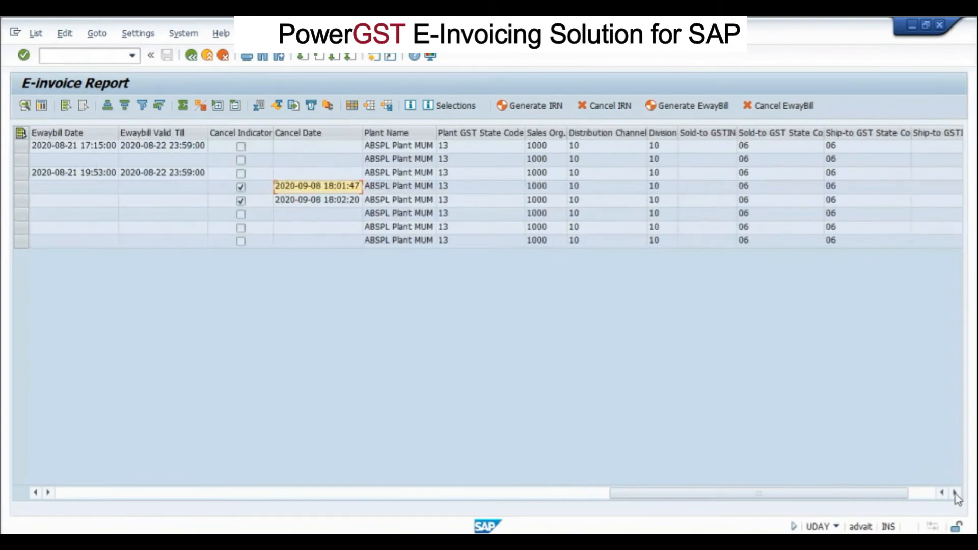
pyautogui.click(412, 133)
pyautogui.click(468, 133)
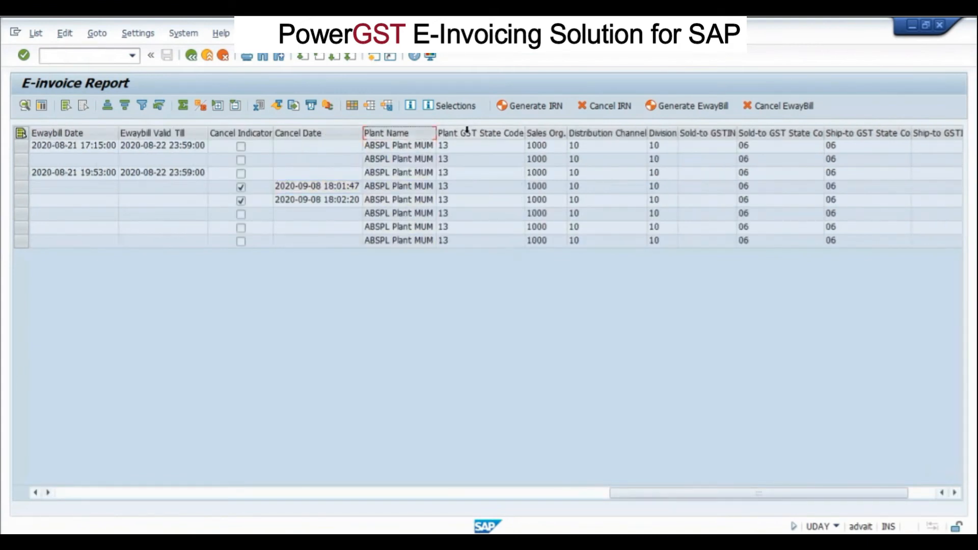
pyautogui.click(539, 134)
pyautogui.click(606, 133)
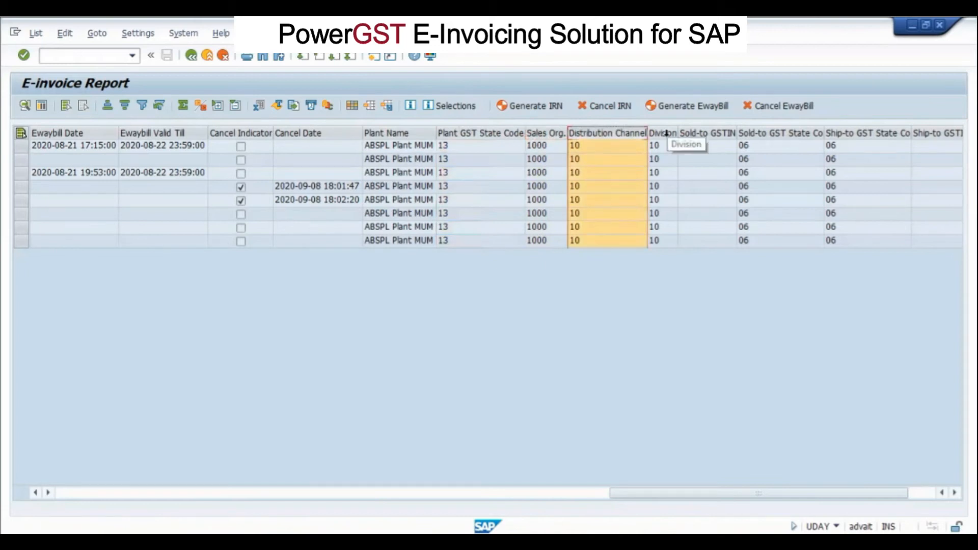
pyautogui.click(663, 133)
pyautogui.click(704, 133)
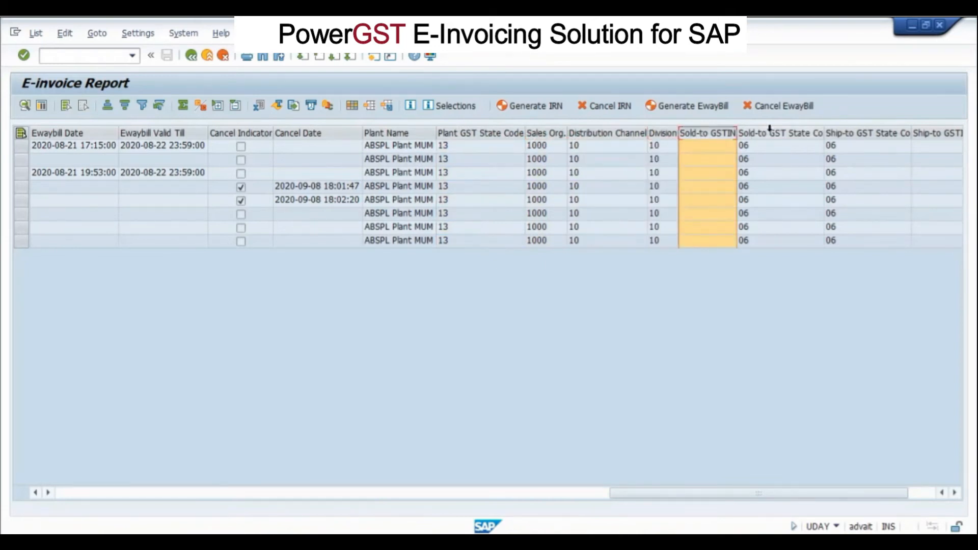
pyautogui.click(747, 134)
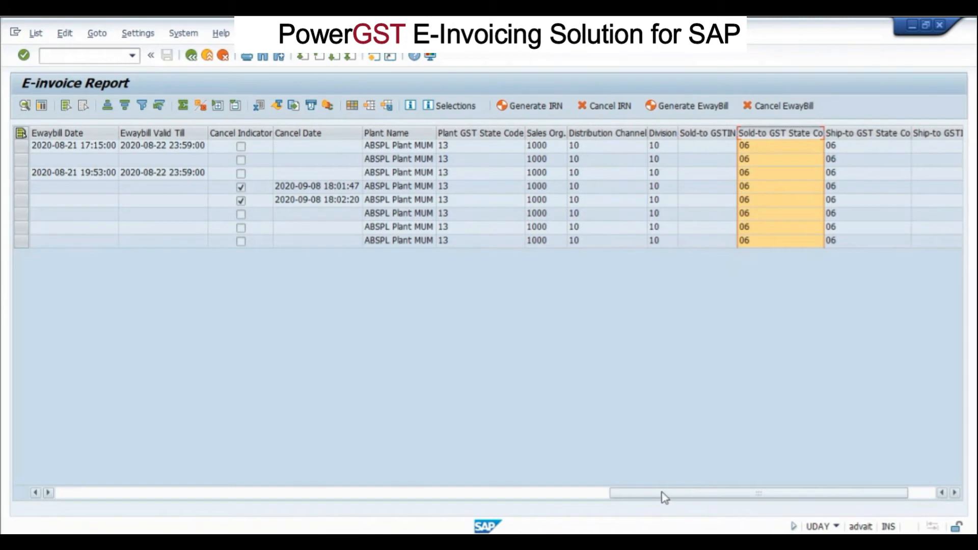
# Select the sixth listed billing document and review its JSON invoice data from transaction details to value details
pyautogui.moveTo(665, 497); pyautogui.dragTo(58, 493)
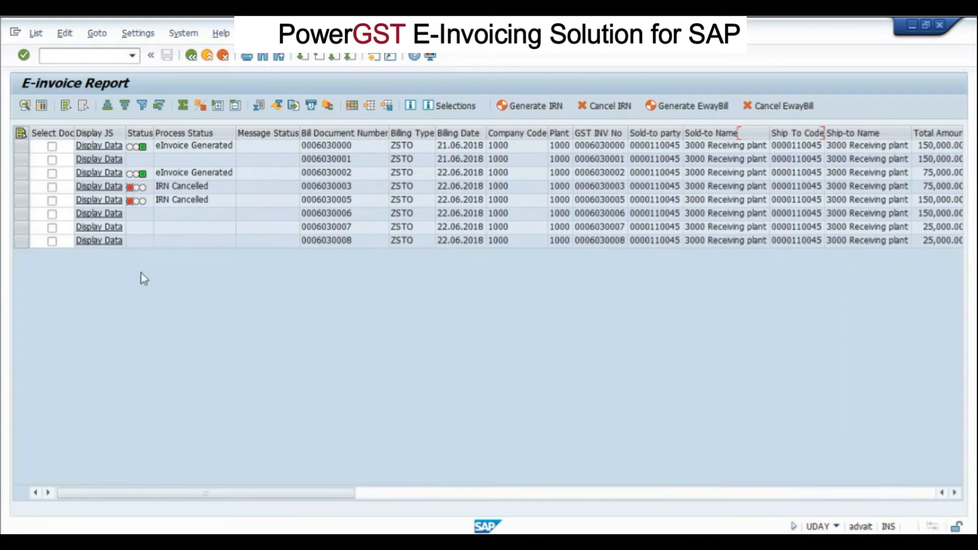
pyautogui.click(52, 214)
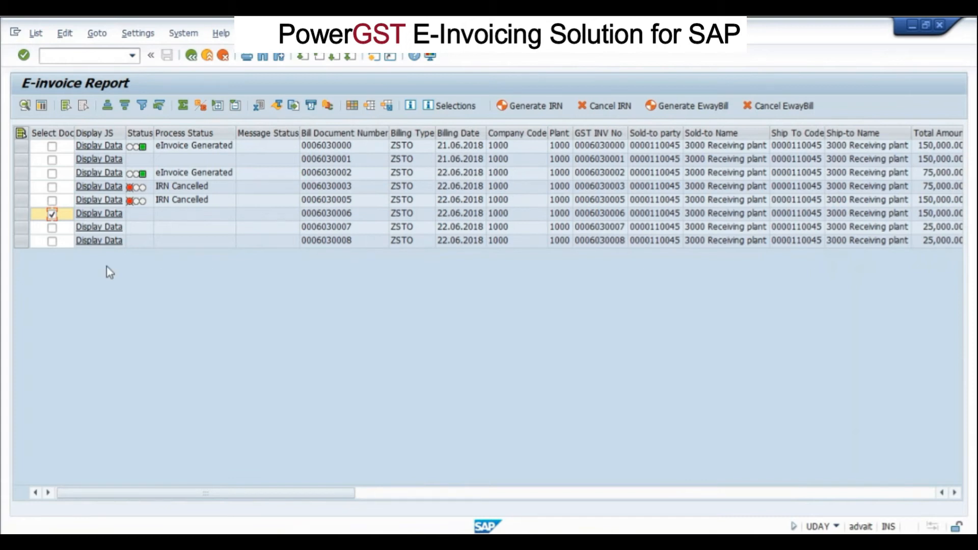
pyautogui.click(93, 218)
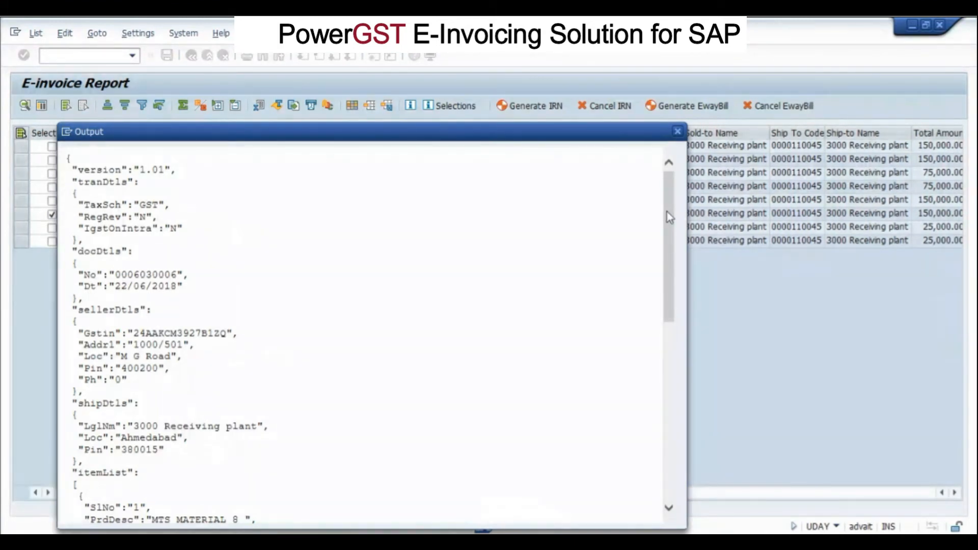
pyautogui.moveTo(667, 212); pyautogui.dragTo(665, 252)
pyautogui.click(388, 517)
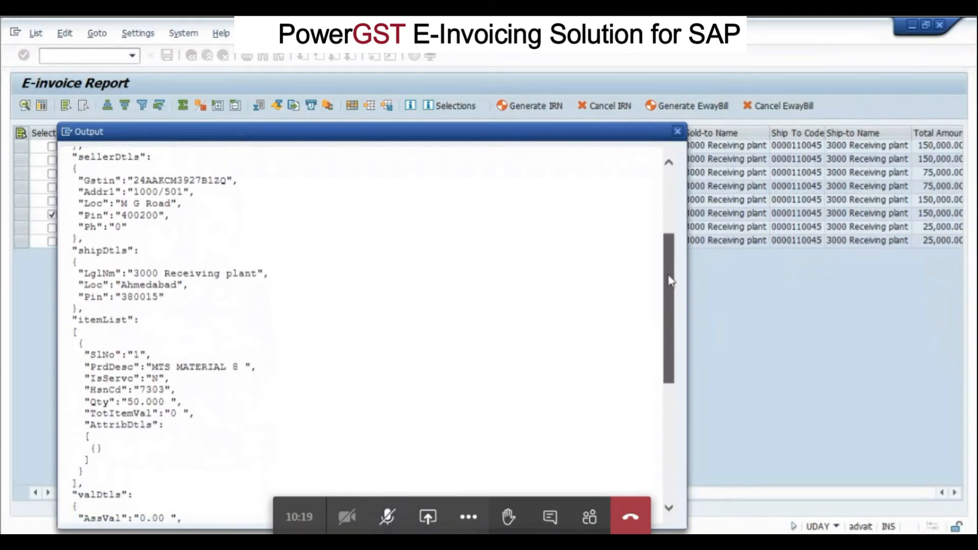
pyautogui.moveTo(670, 290); pyautogui.dragTo(669, 193)
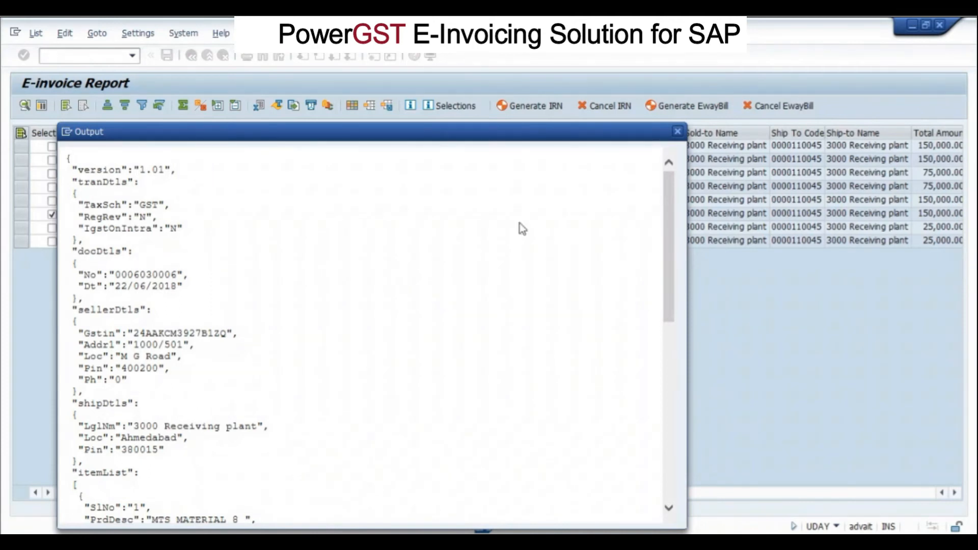
pyautogui.click(678, 134)
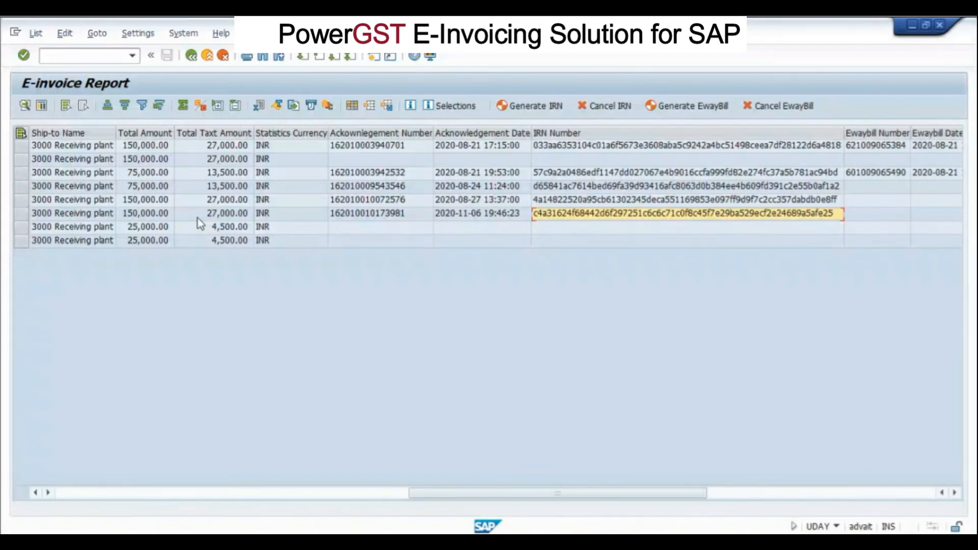
# Start generating the e-way bill for the selected document, entering the transporter's ID and transport mode 1
pyautogui.press('Home')
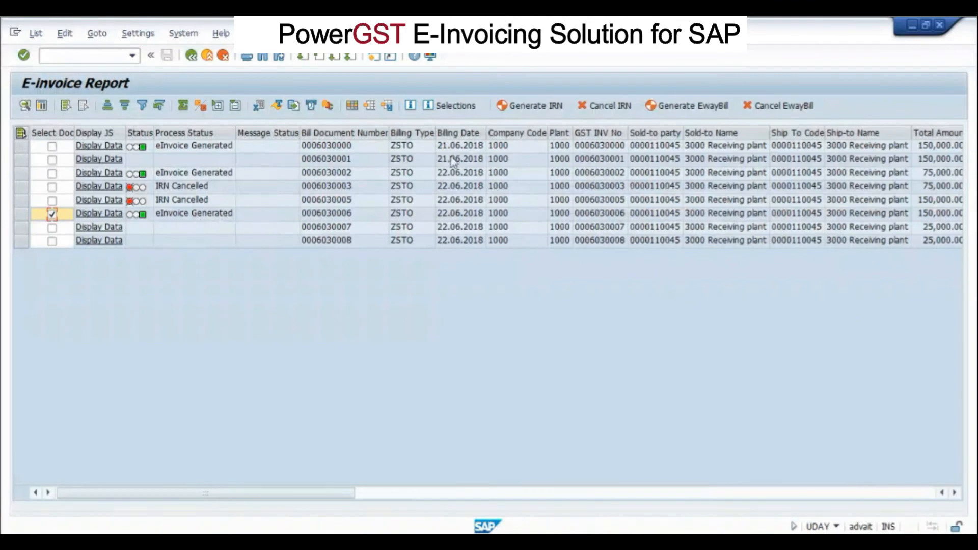
pyautogui.click(677, 105)
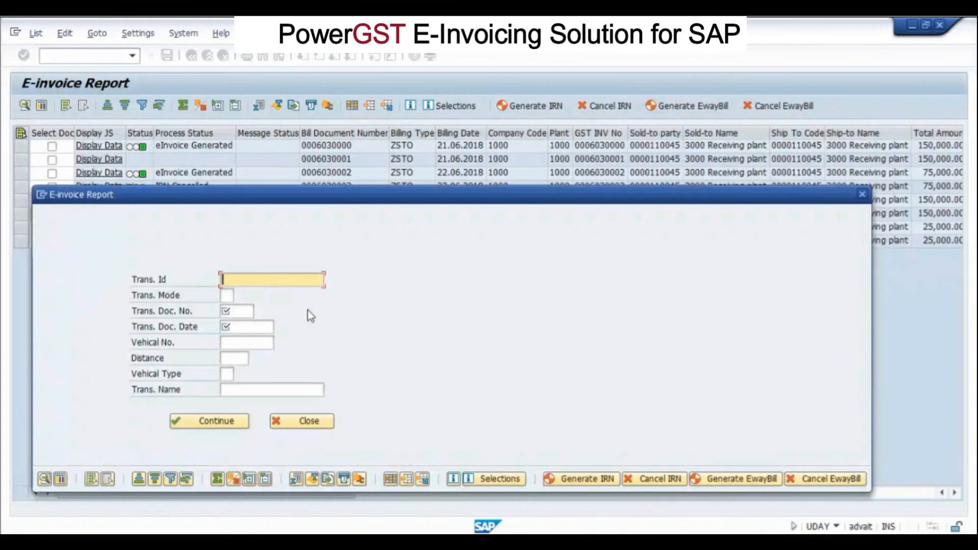
pyautogui.write('2')
pyautogui.press('Down')
pyautogui.press('Return')
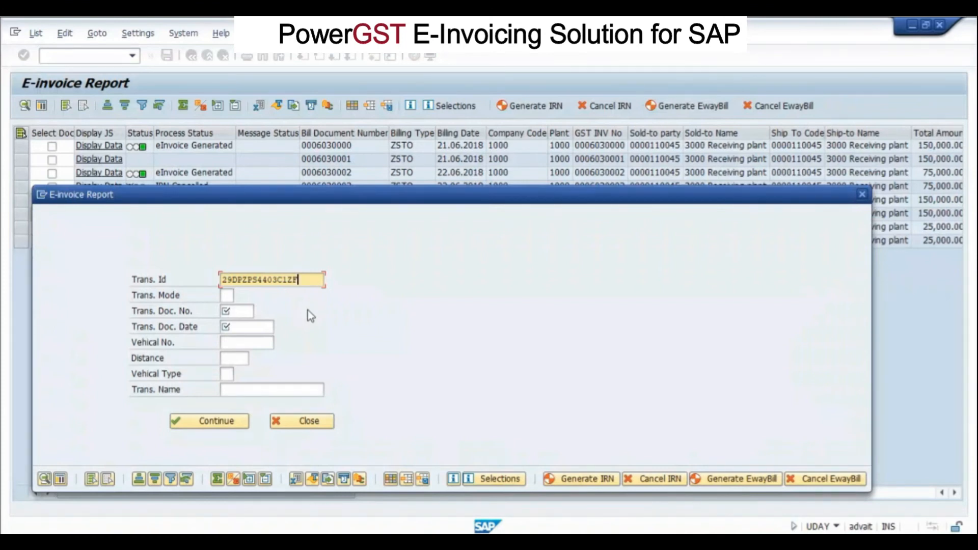
pyautogui.press('Tab')
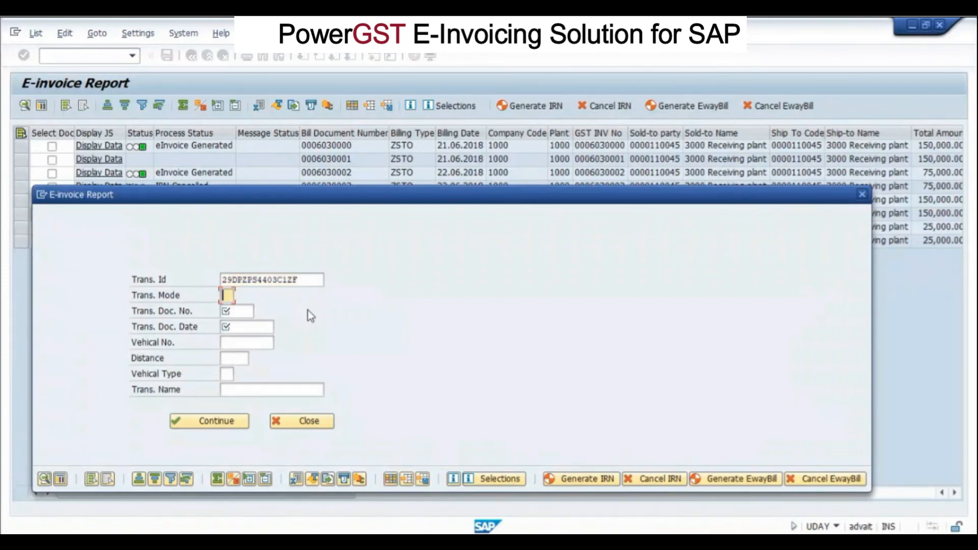
pyautogui.write('1')
pyautogui.press('Tab')
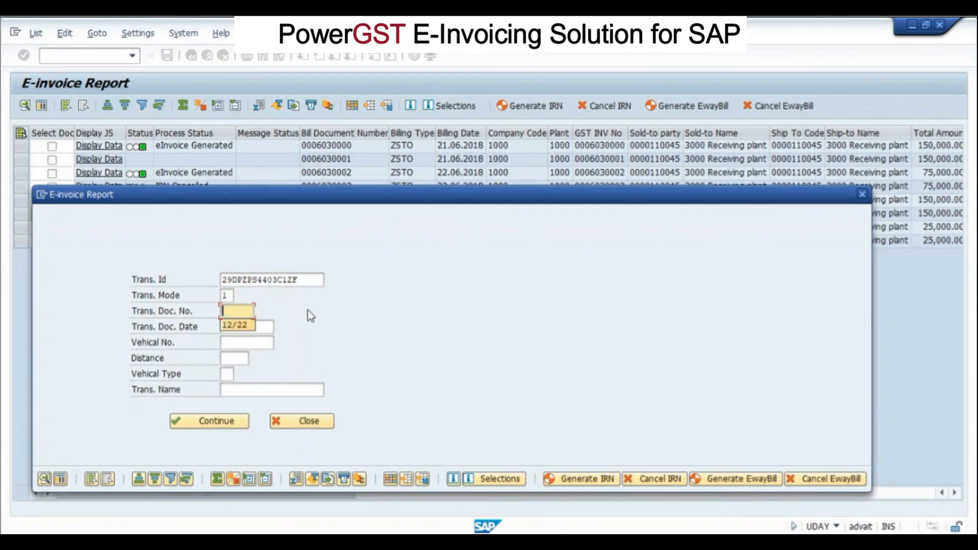
# Set the transport document number to 12/22, its date to 06.11.2020 and the vehicle number to KA01AB1234
pyautogui.press('Down')
pyautogui.press('Tab')
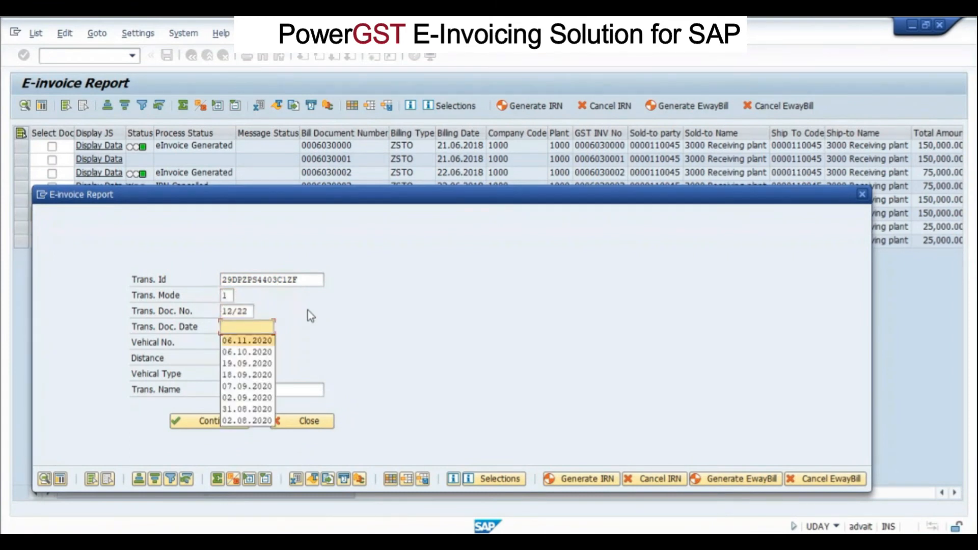
pyautogui.press('Tab')
pyautogui.press('Down')
pyautogui.press('Return')
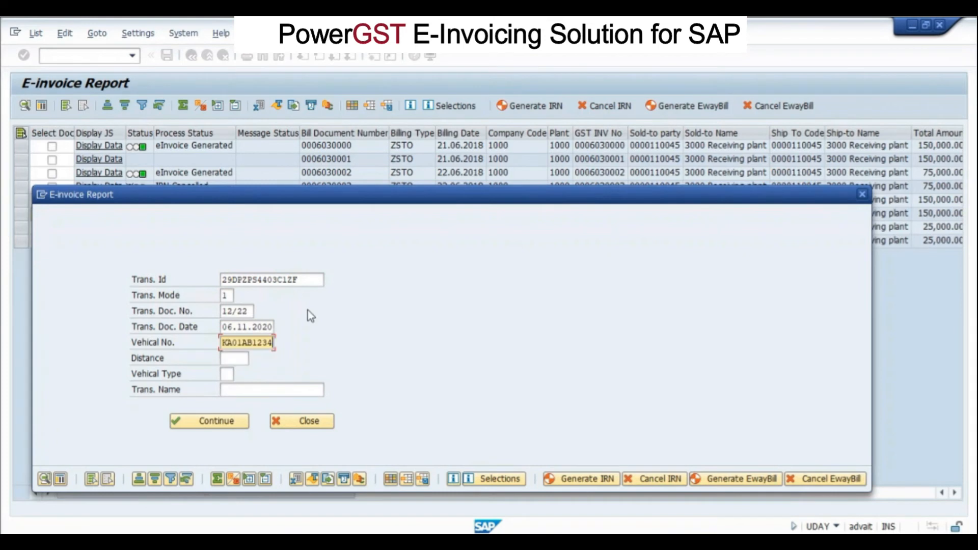
pyautogui.press('Tab')
# Set the vehicle type to R and the transporter name to "test case", and submit the e-way bill generation
pyautogui.click(320, 366)
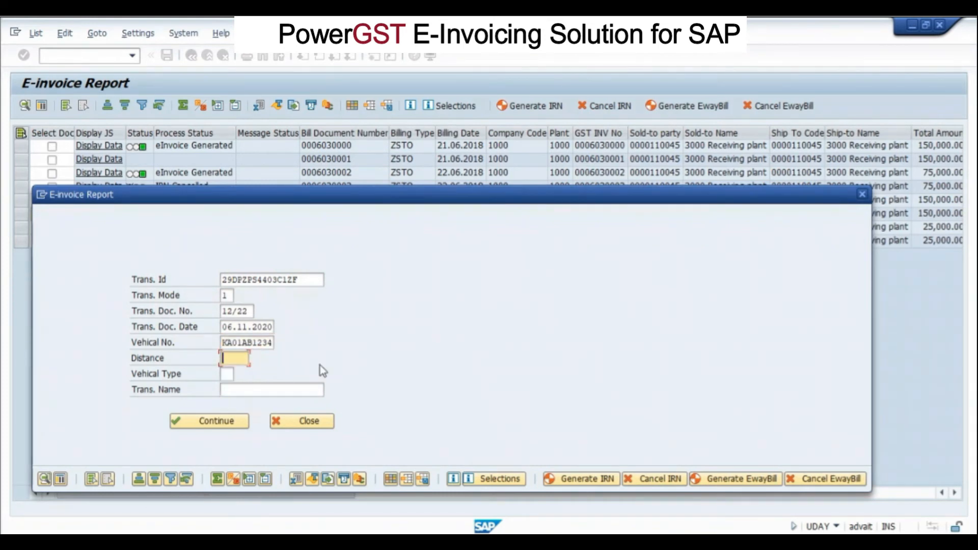
pyautogui.click(225, 374)
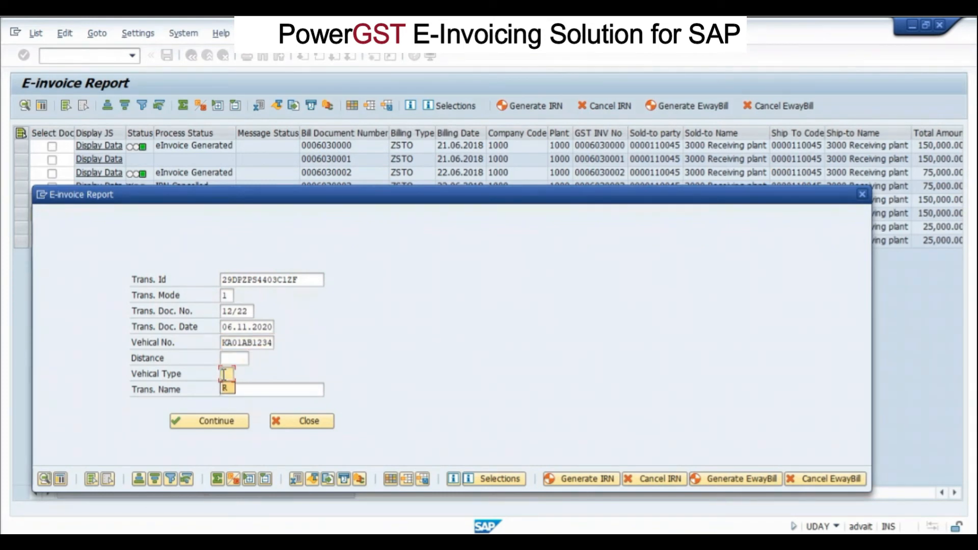
pyautogui.click(224, 388)
pyautogui.click(227, 390)
pyautogui.click(244, 402)
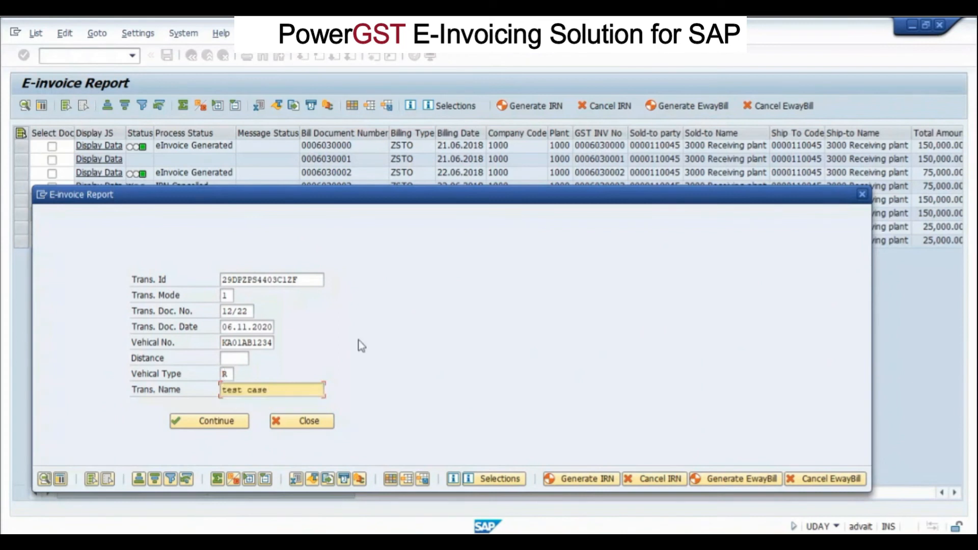
pyautogui.click(214, 421)
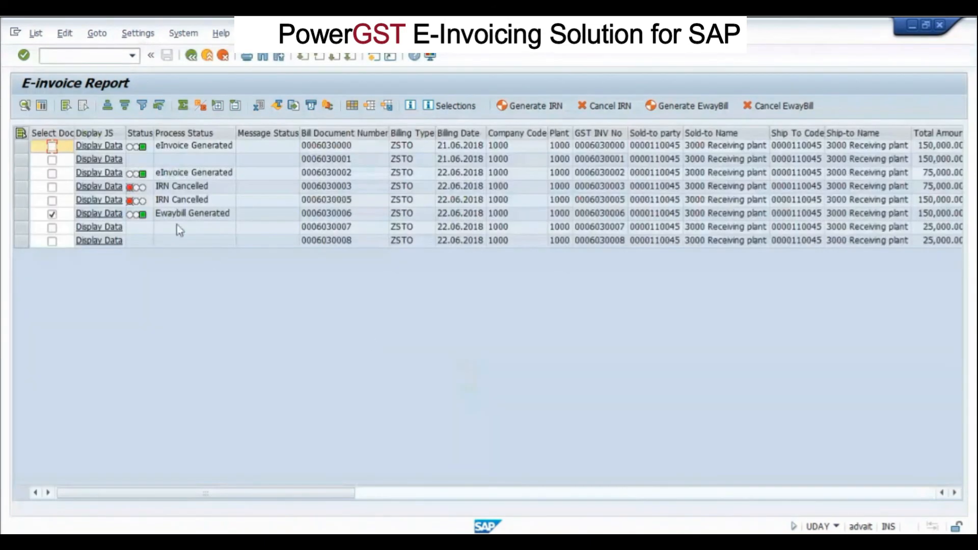
# Check the sixth document's process status and its new e-way bill number, e-way bill date and validity
pyautogui.click(187, 218)
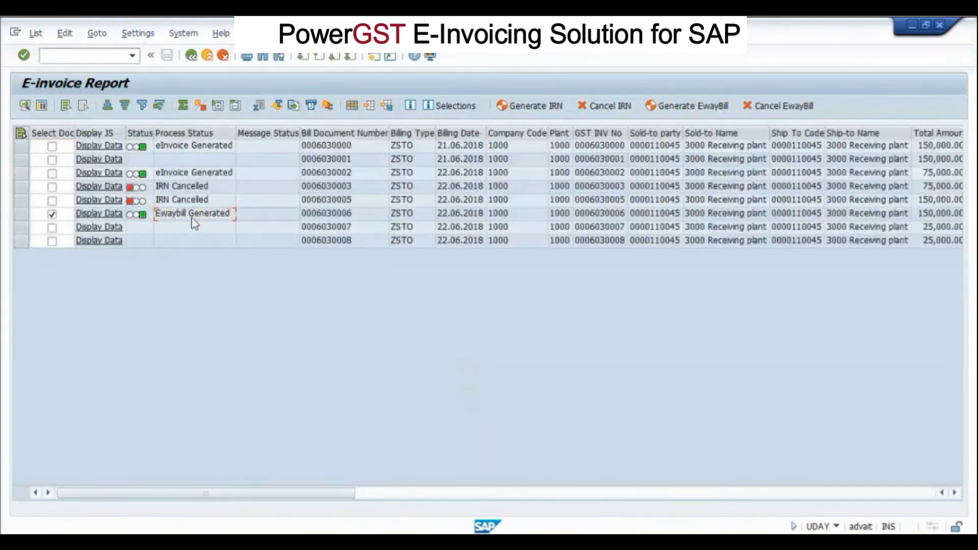
pyautogui.press('Right')
pyautogui.press('Right')
pyautogui.press('Right')
pyautogui.press('Right')
pyautogui.press('Right')
pyautogui.press('Right')
pyautogui.press('Right')
pyautogui.press('Right')
pyautogui.press('Right')
pyautogui.press('Right')
pyautogui.press('Right')
pyautogui.press('Right')
pyautogui.press('Right')
pyautogui.press('Right')
pyautogui.press('Right')
pyautogui.press('Right')
pyautogui.press('Right')
pyautogui.press('Right')
pyautogui.press('Right')
pyautogui.press('Right')
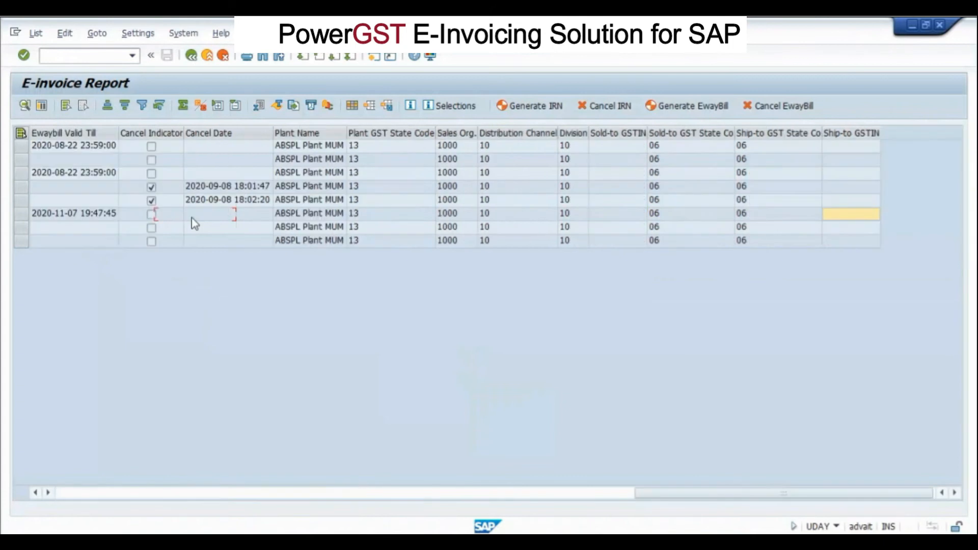
pyautogui.press('Left')
pyautogui.press('Left')
pyautogui.press('Left')
pyautogui.press('Left')
pyautogui.press('Left')
pyautogui.press('Left')
pyautogui.press('Left')
pyautogui.press('Left')
pyautogui.press('Left')
pyautogui.press('Left')
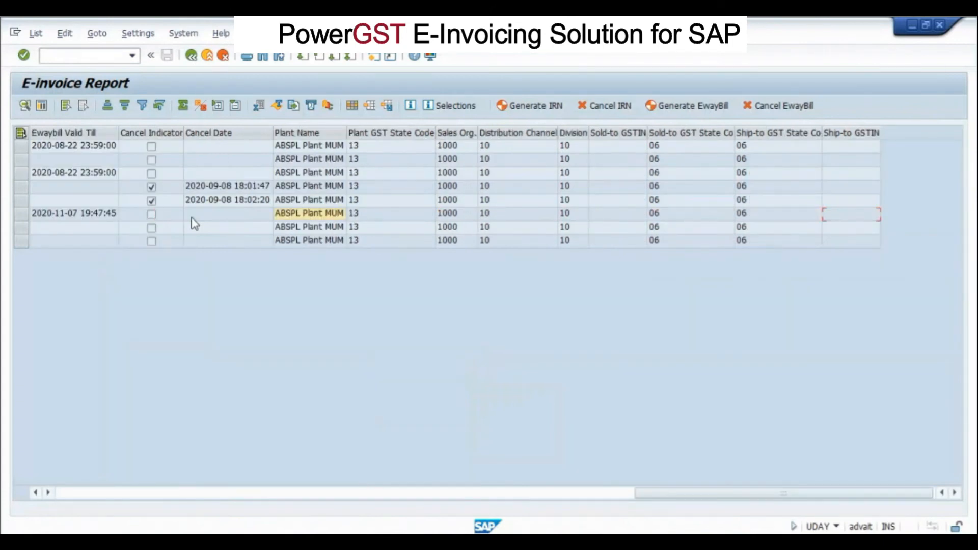
pyautogui.press('Left')
pyautogui.press('Left')
pyautogui.press('Left')
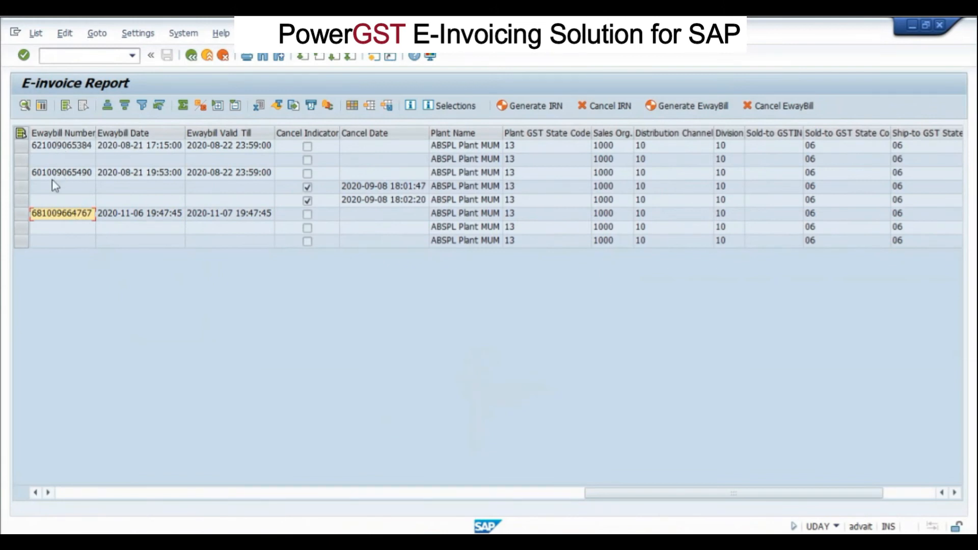
pyautogui.click(126, 214)
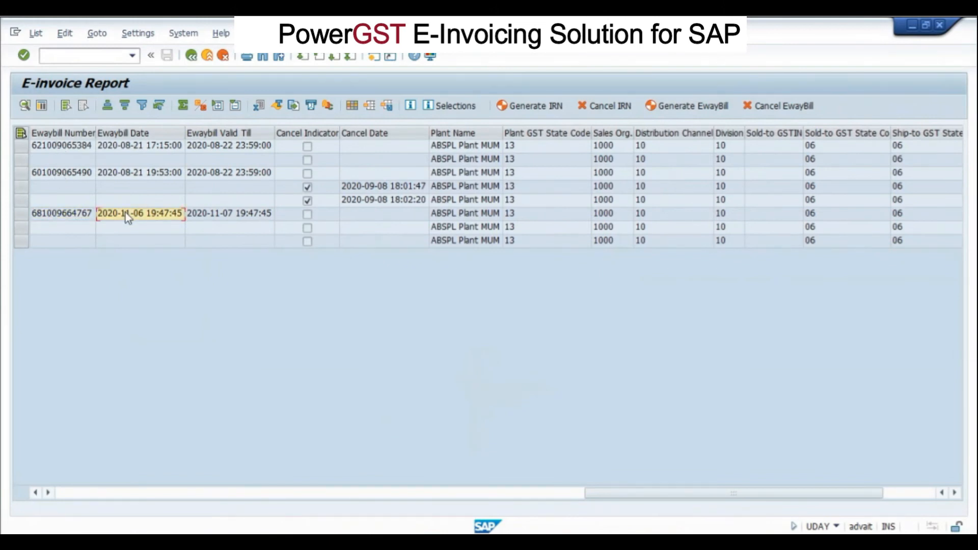
pyautogui.click(230, 214)
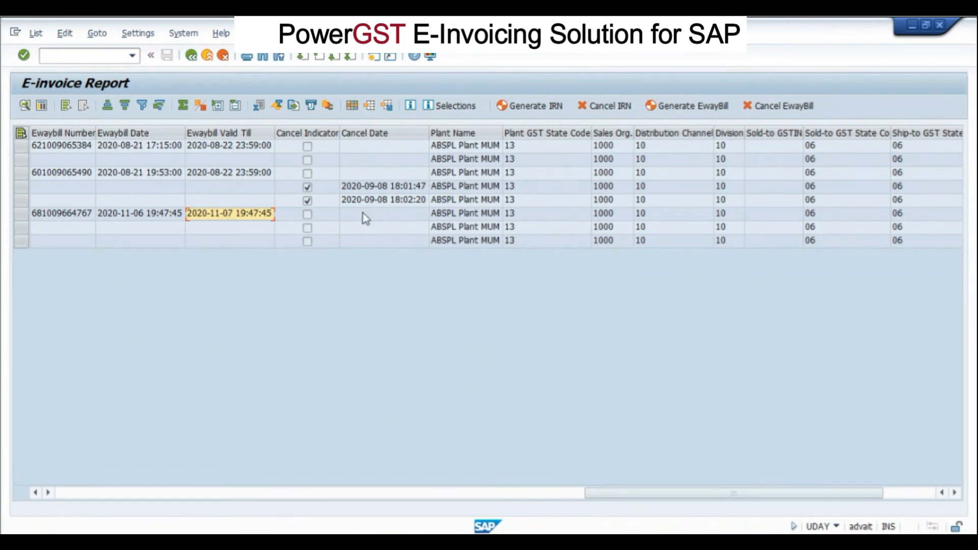
# Return to the report's selection screen and switch the selection to accounting documents
pyautogui.click(37, 493)
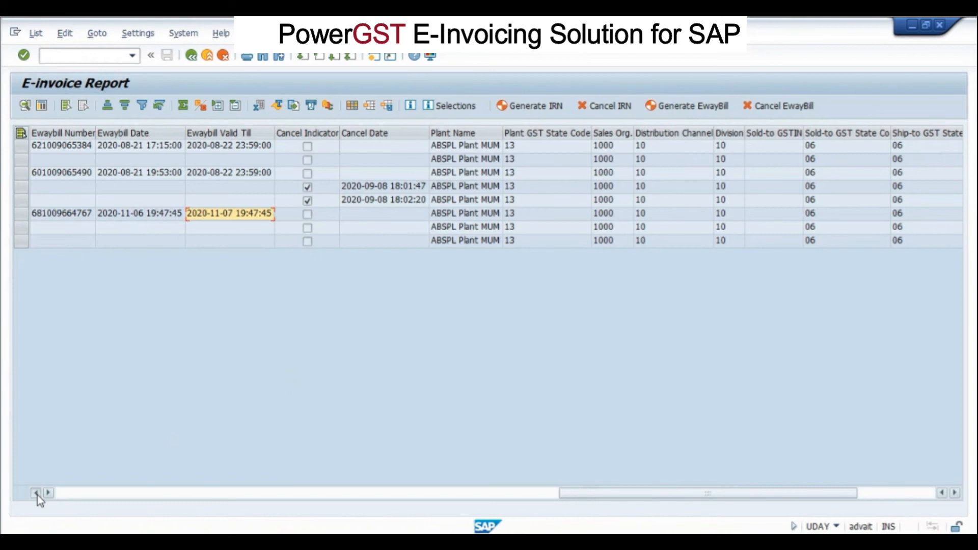
pyautogui.click(37, 493)
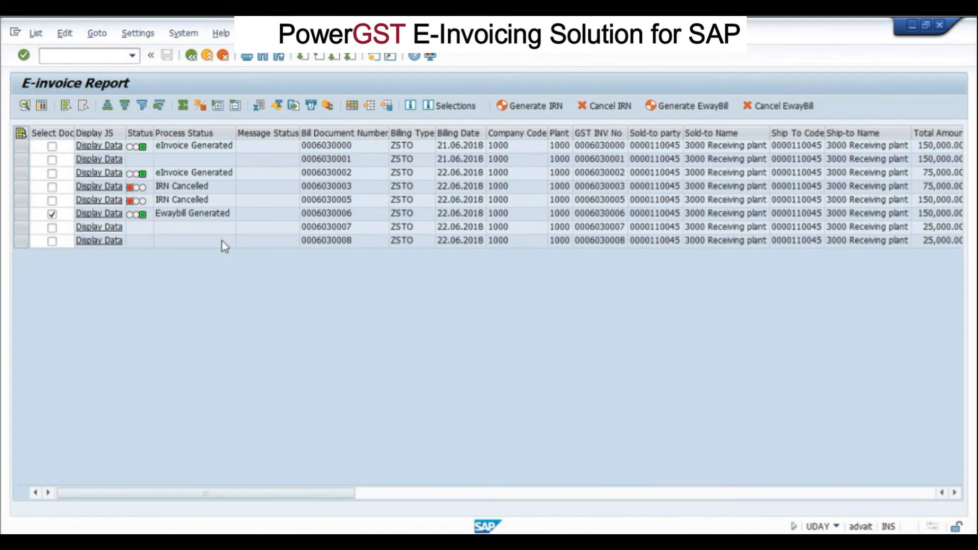
pyautogui.click(191, 56)
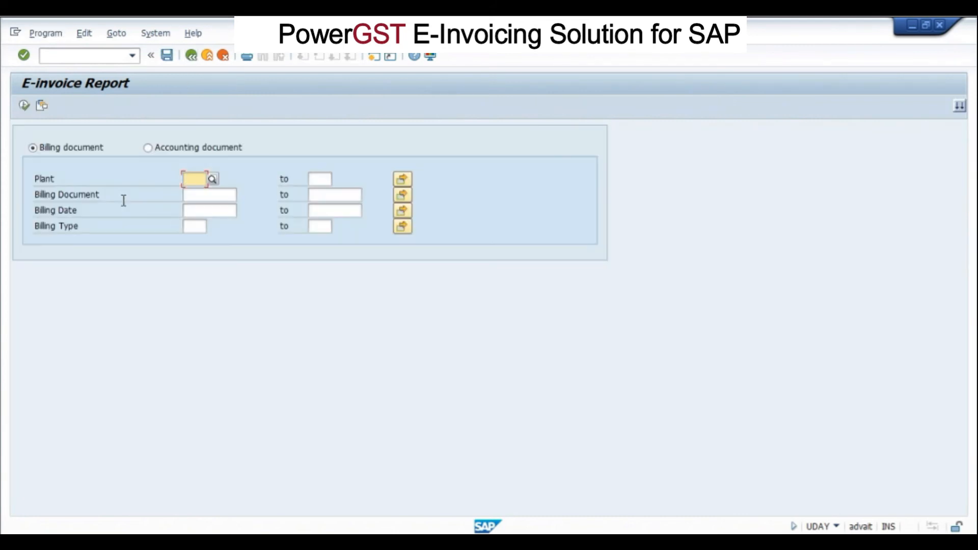
pyautogui.click(148, 148)
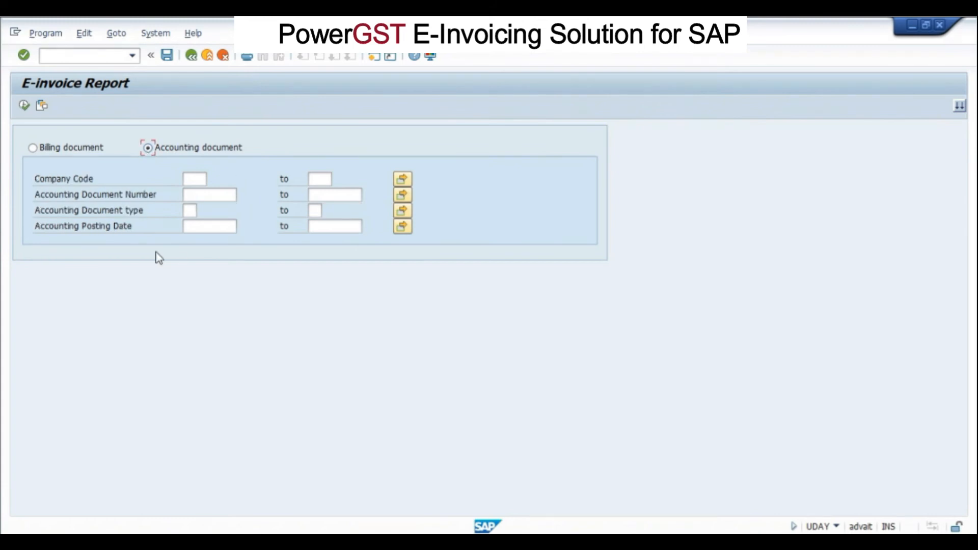
# Review the accounting document selection criteria: company code, accounting document number, accounting document type and posting date
pyautogui.moveTo(95, 180); pyautogui.dragTo(32, 181)
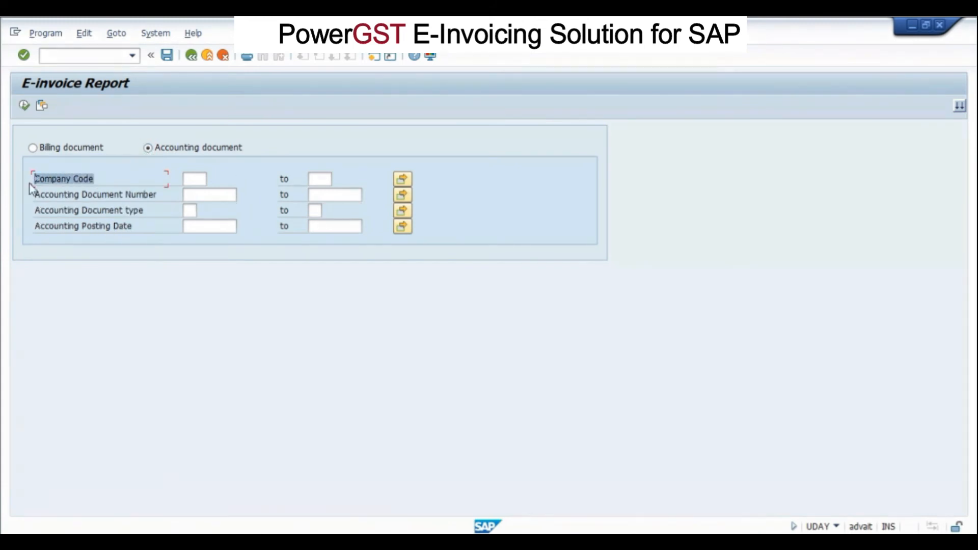
pyautogui.moveTo(157, 194); pyautogui.dragTo(29, 197)
pyautogui.moveTo(146, 209); pyautogui.dragTo(27, 210)
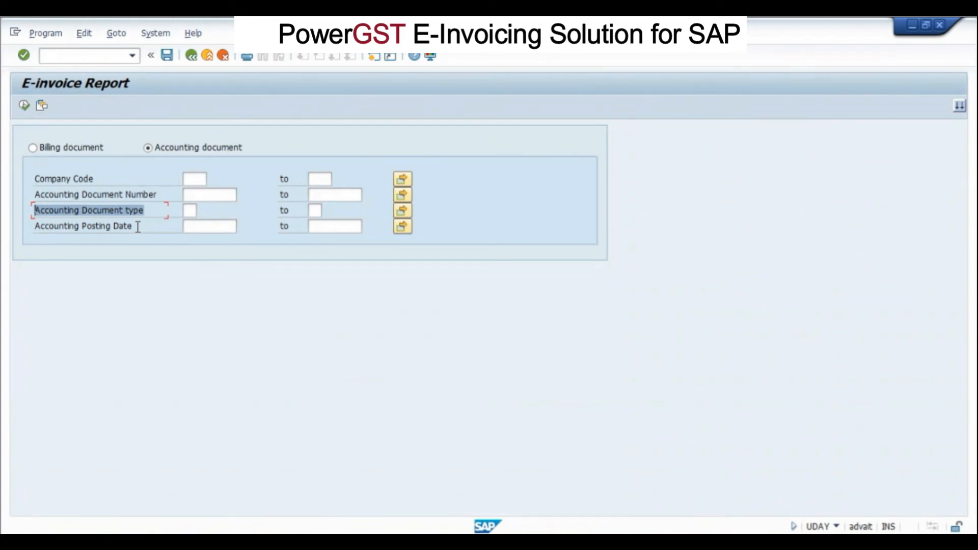
pyautogui.moveTo(138, 227); pyautogui.dragTo(29, 224)
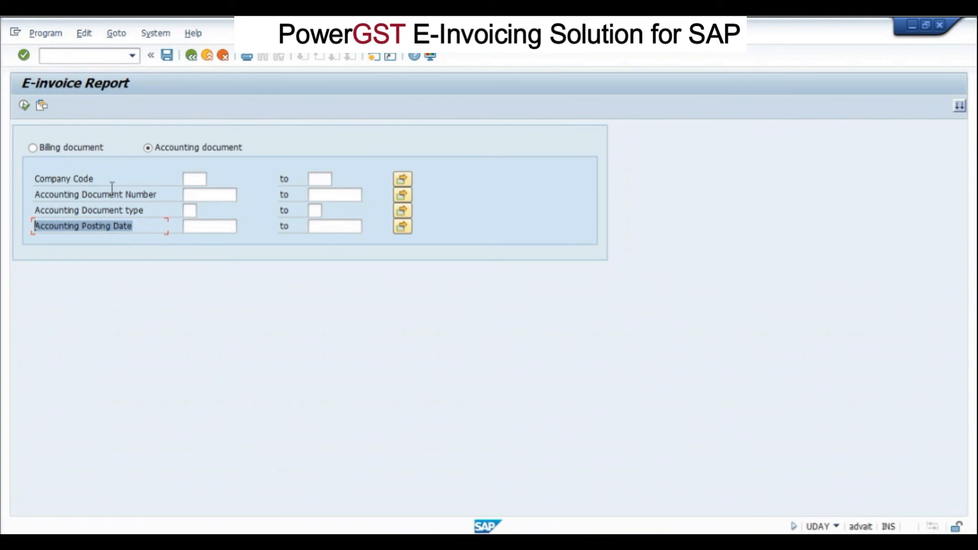
# Load a saved variant for the accounting document selection and execute the report
pyautogui.click(40, 106)
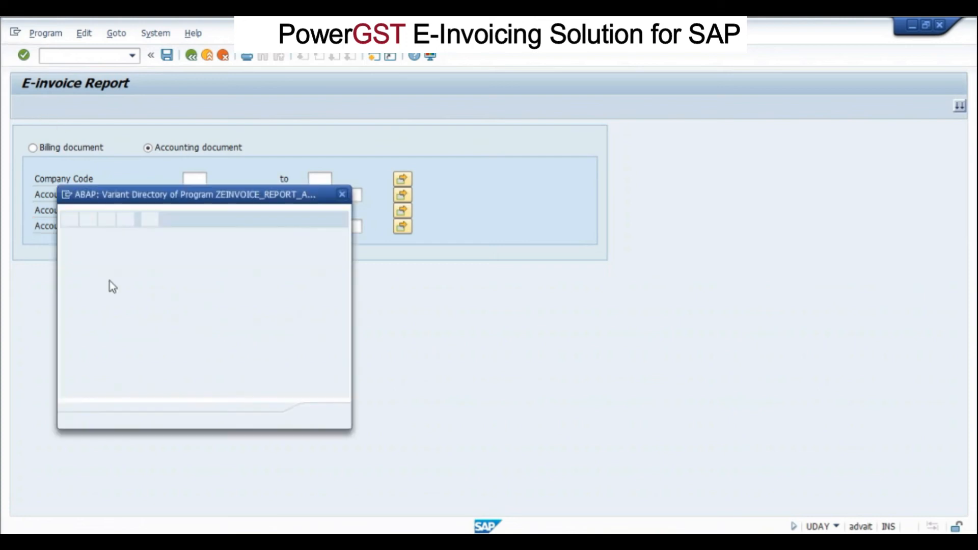
pyautogui.doubleClick(76, 270)
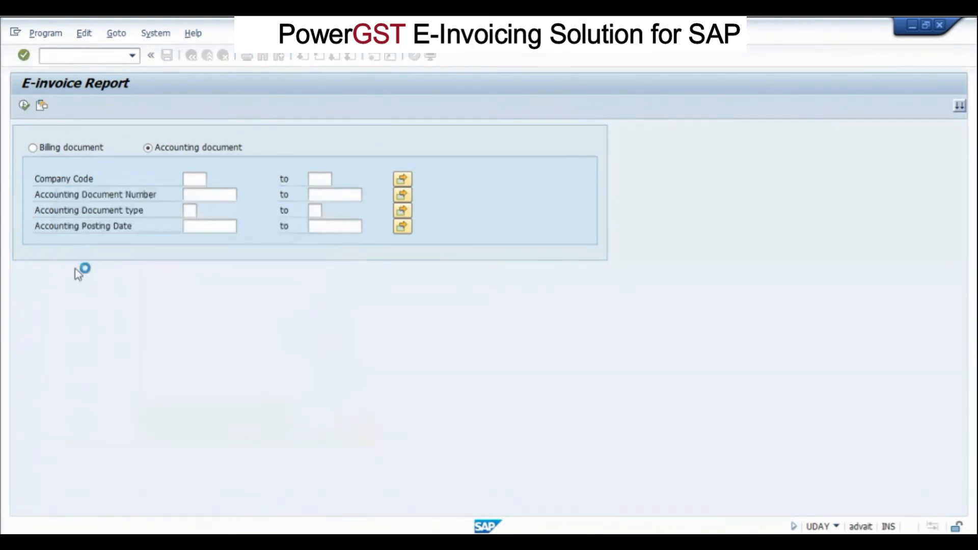
pyautogui.click(24, 106)
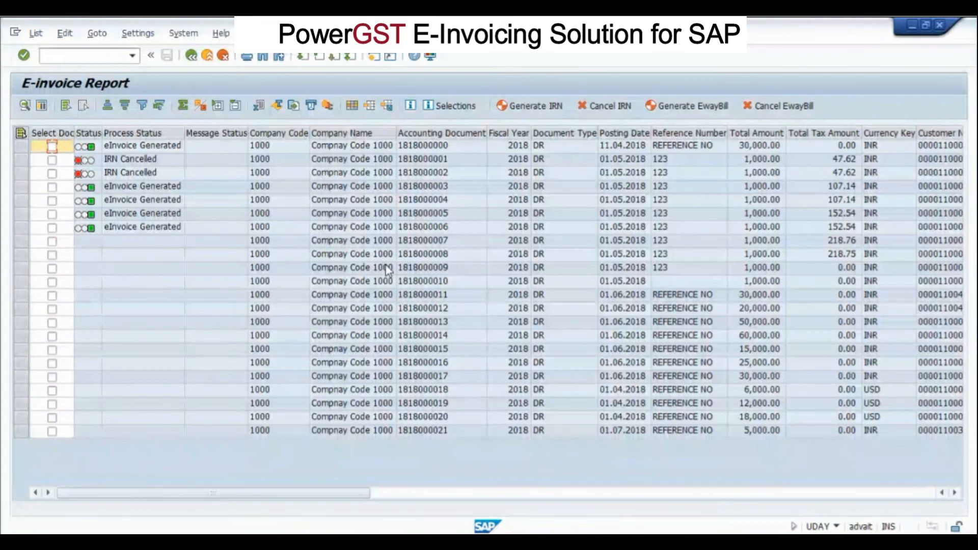
# Examine the document selection, status, process status, company code and company name columns of the accounting document list
pyautogui.click(87, 133)
pyautogui.click(54, 133)
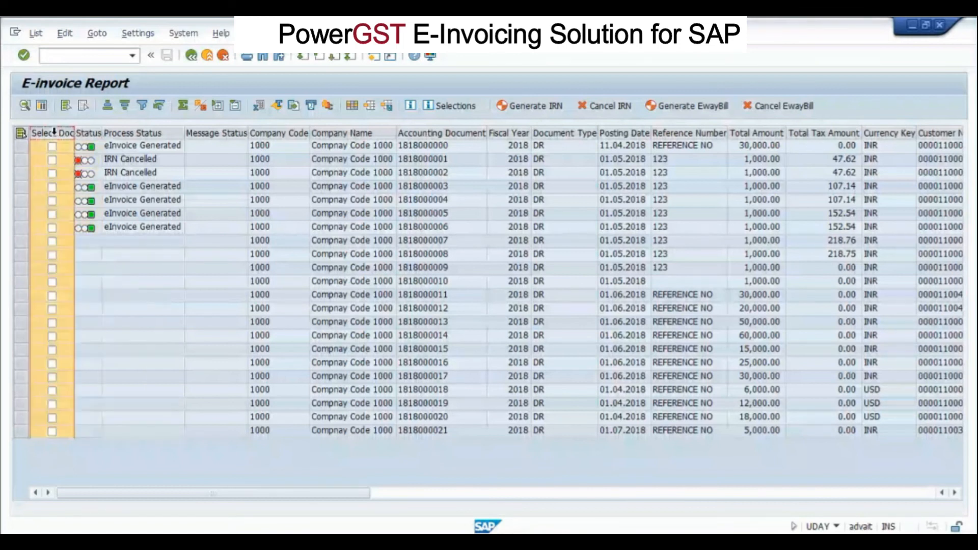
pyautogui.click(91, 132)
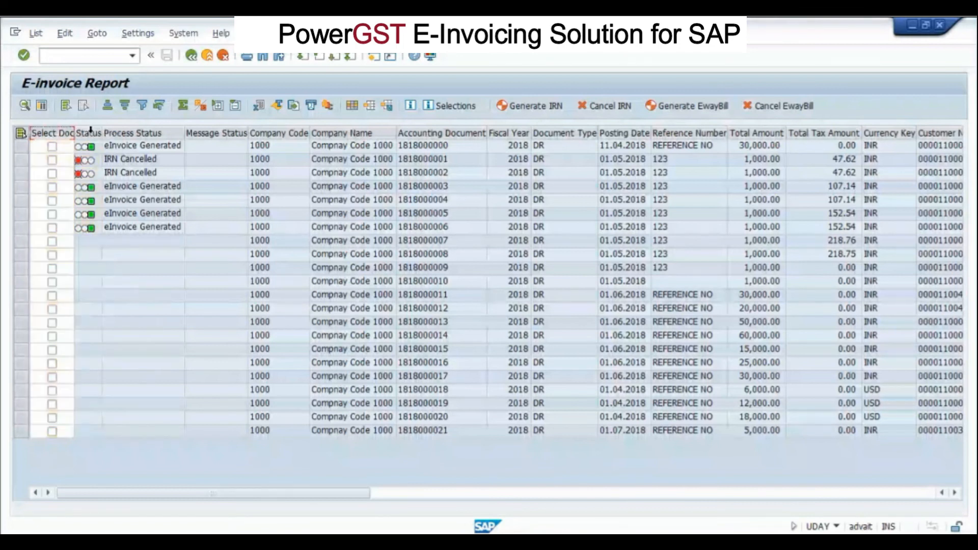
pyautogui.click(131, 133)
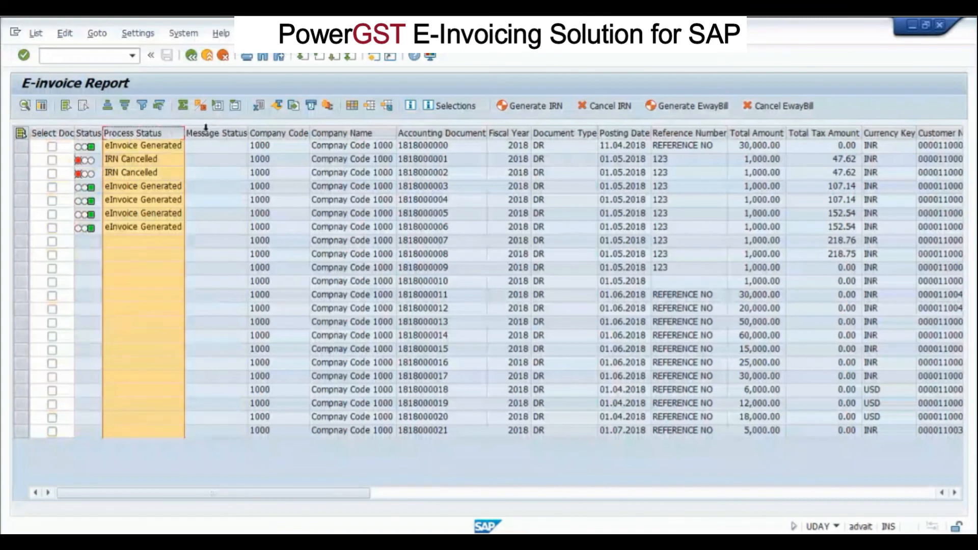
pyautogui.click(276, 133)
pyautogui.click(329, 133)
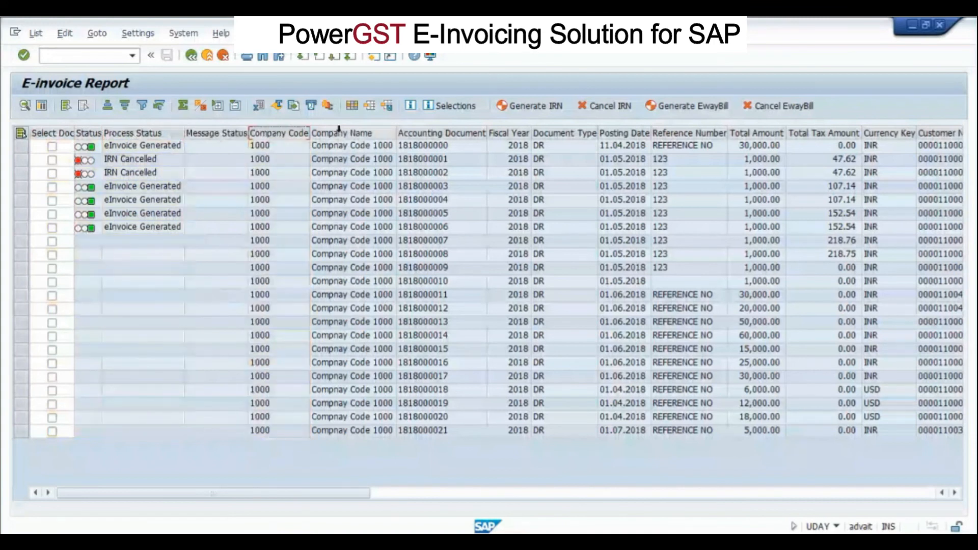
# Examine the accounting document, fiscal year, document type, posting date, reference number, total amount and total tax amount columns
pyautogui.click(427, 146)
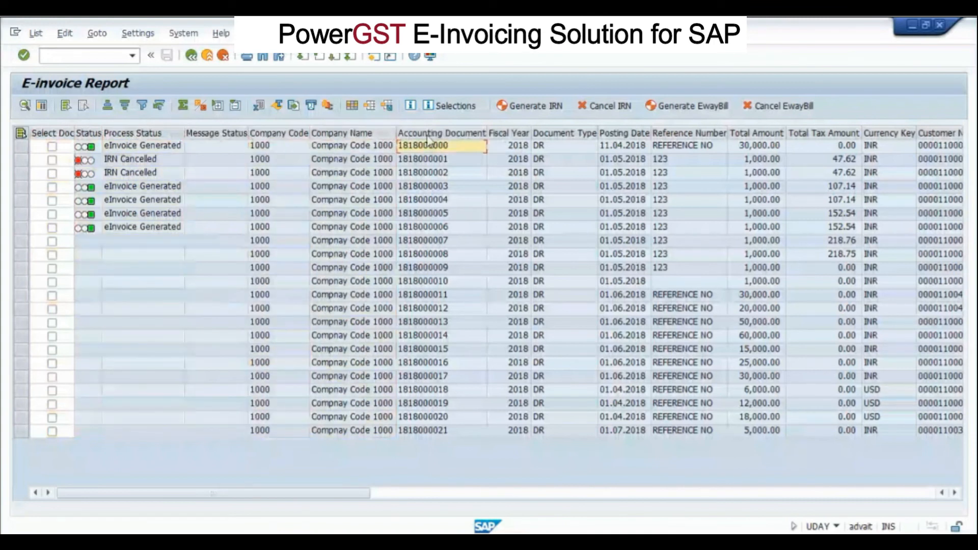
pyautogui.click(428, 135)
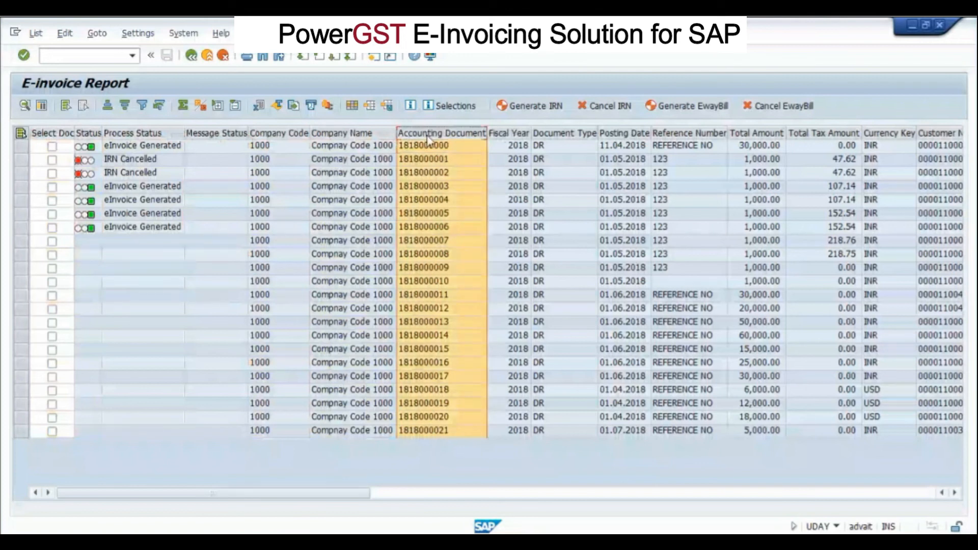
pyautogui.click(502, 132)
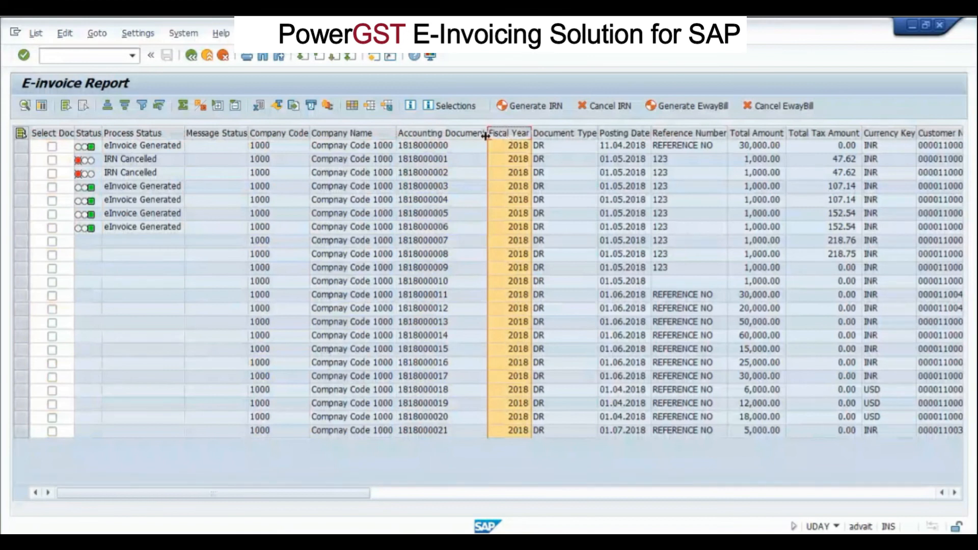
pyautogui.click(562, 134)
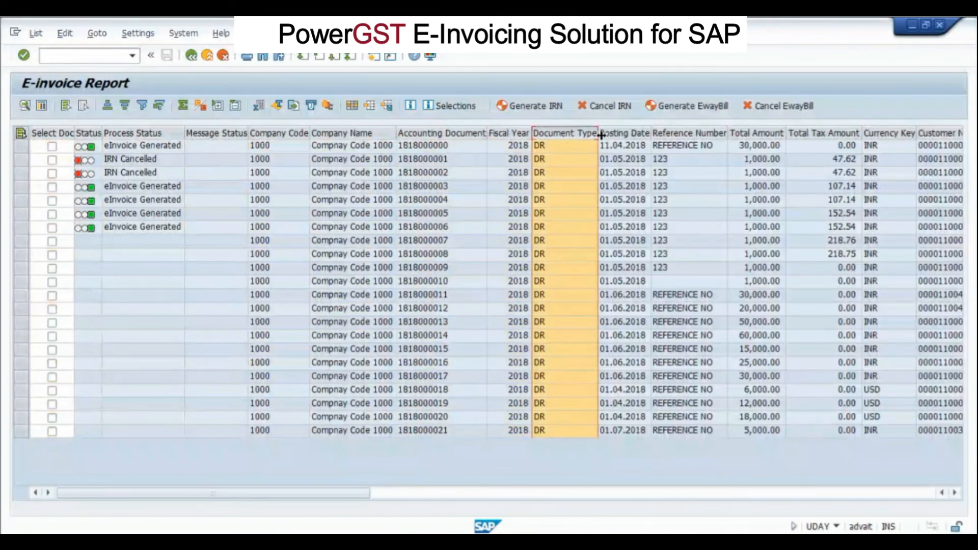
pyautogui.click(626, 134)
pyautogui.click(691, 134)
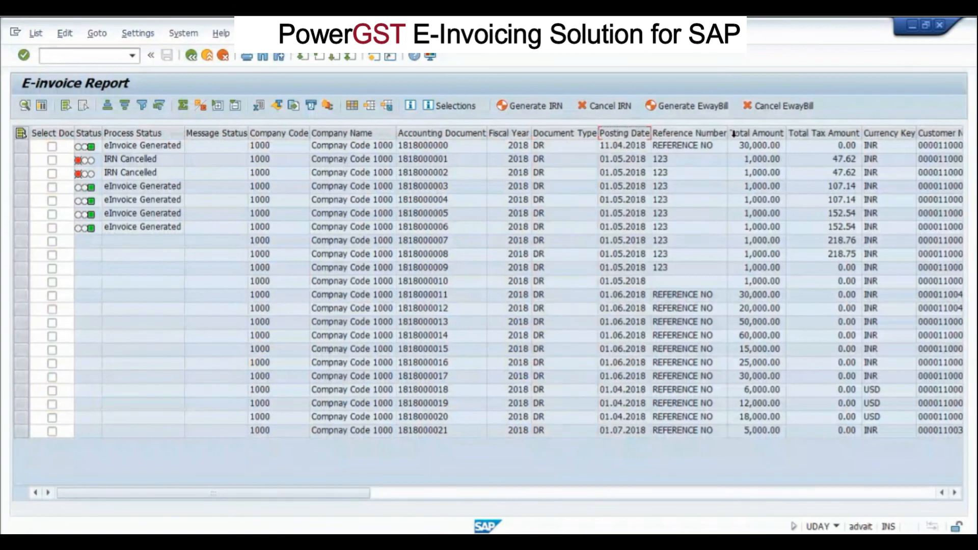
pyautogui.click(748, 133)
pyautogui.click(823, 134)
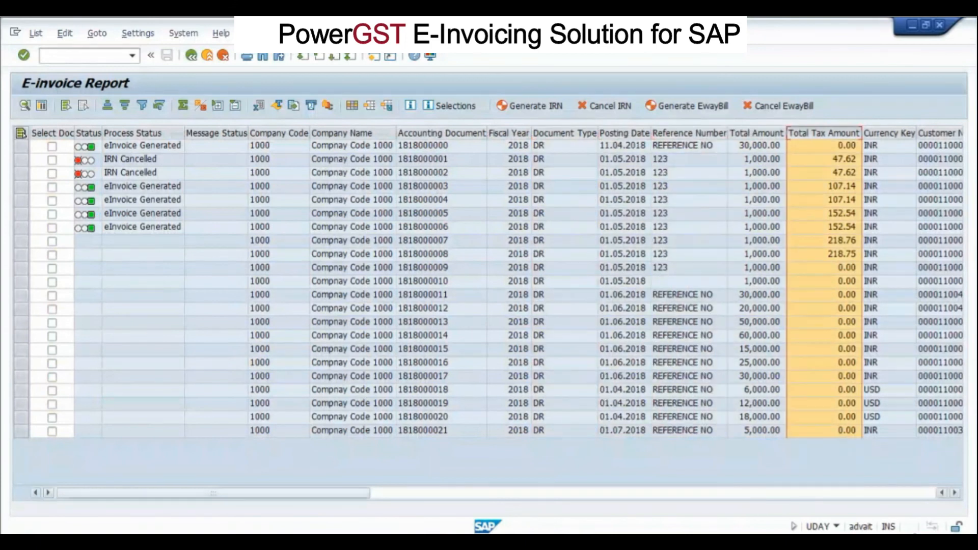
# Review the customer details, acknowledgement number, acknowledgement date and IRN number of the listed accounting documents
pyautogui.hscroll(5, 958, 498)
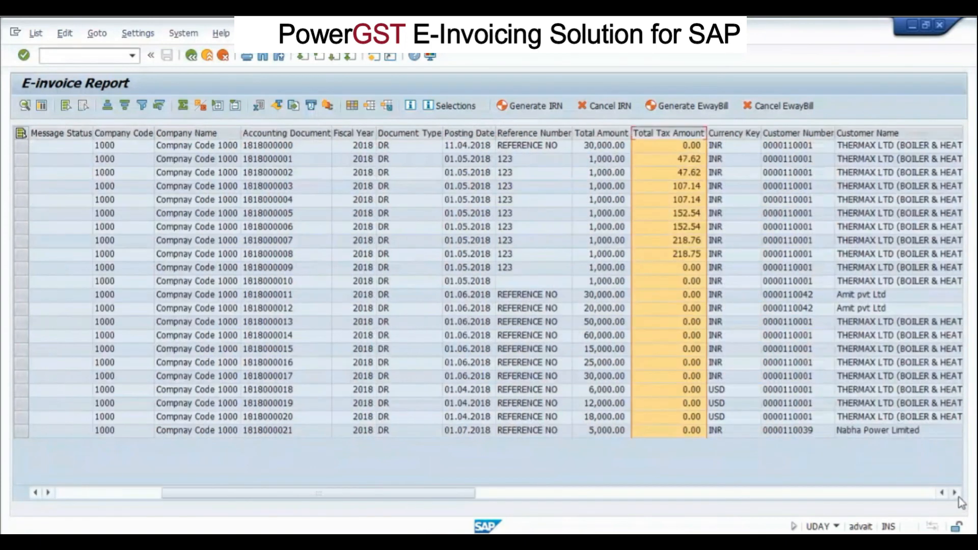
pyautogui.hscroll(5, 958, 498)
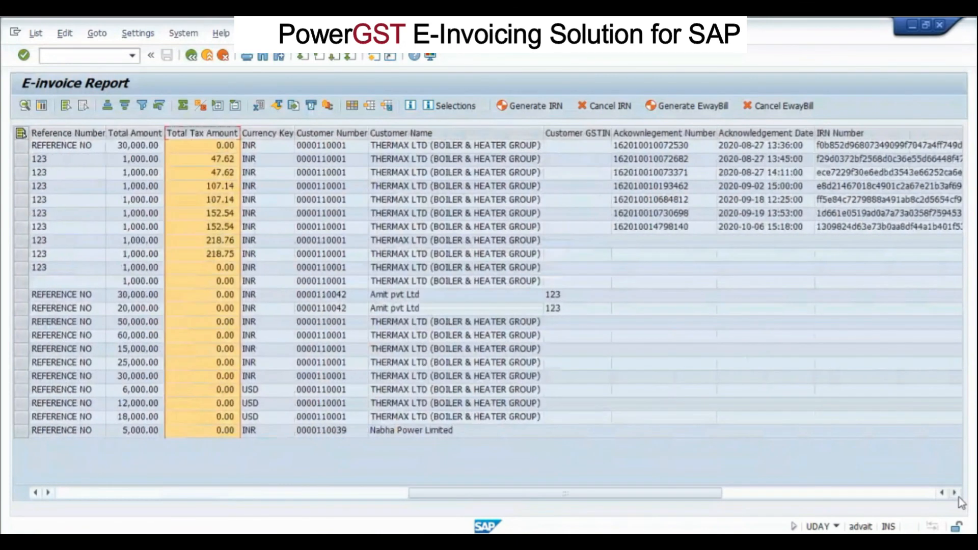
pyautogui.hscroll(1, 959, 499)
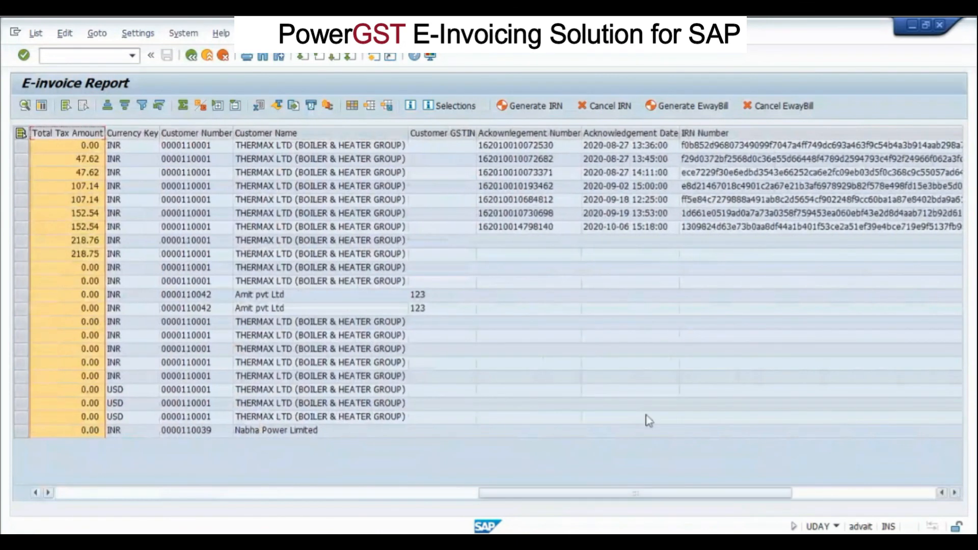
pyautogui.click(532, 132)
pyautogui.click(539, 149)
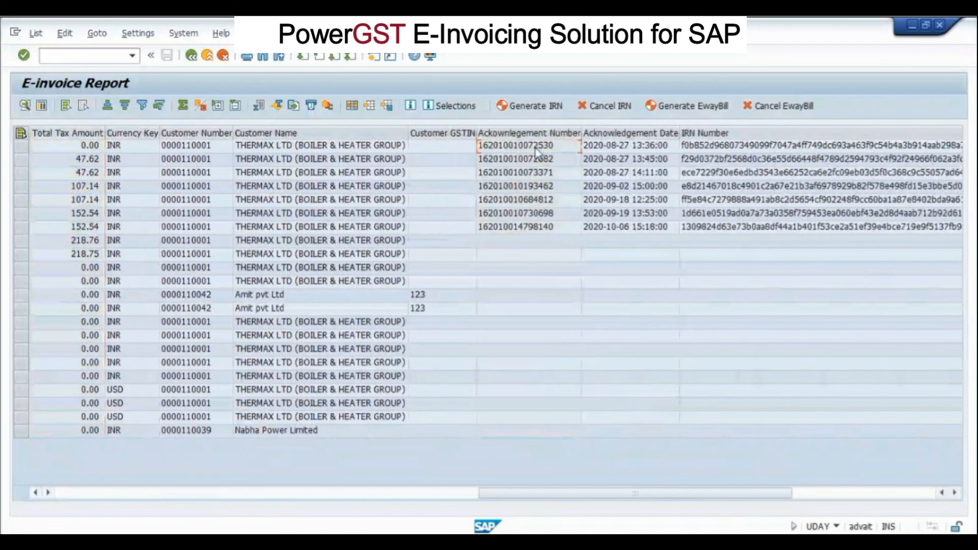
pyautogui.click(632, 146)
pyautogui.click(708, 147)
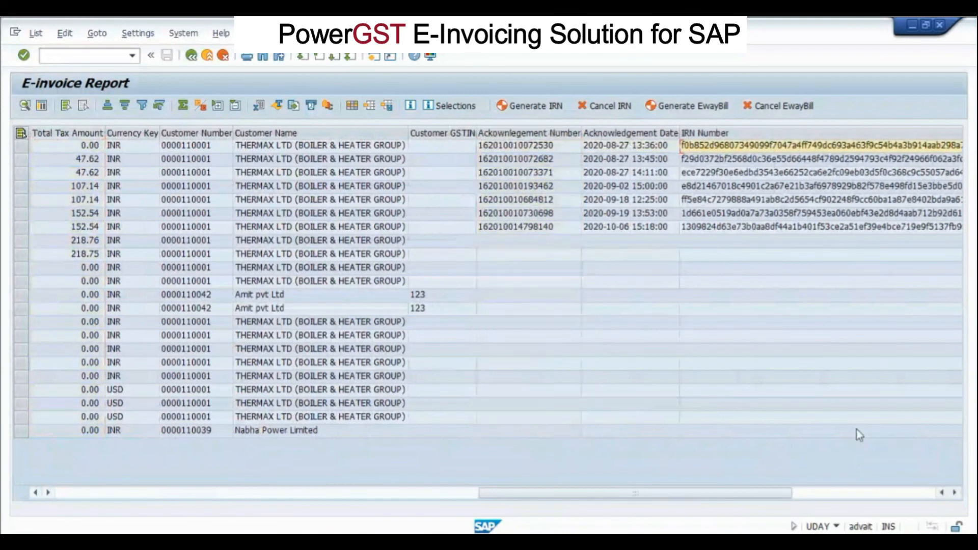
# Check the e-way bill and cancellation columns at the end of the list and return to the first columns
pyautogui.click(956, 495)
pyautogui.click(956, 495)
pyautogui.click(956, 495)
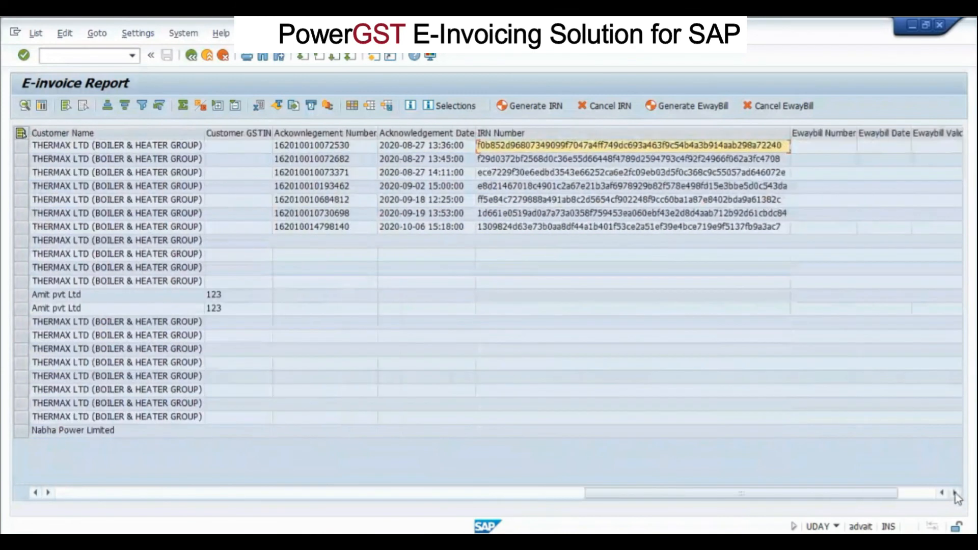
pyautogui.click(956, 495)
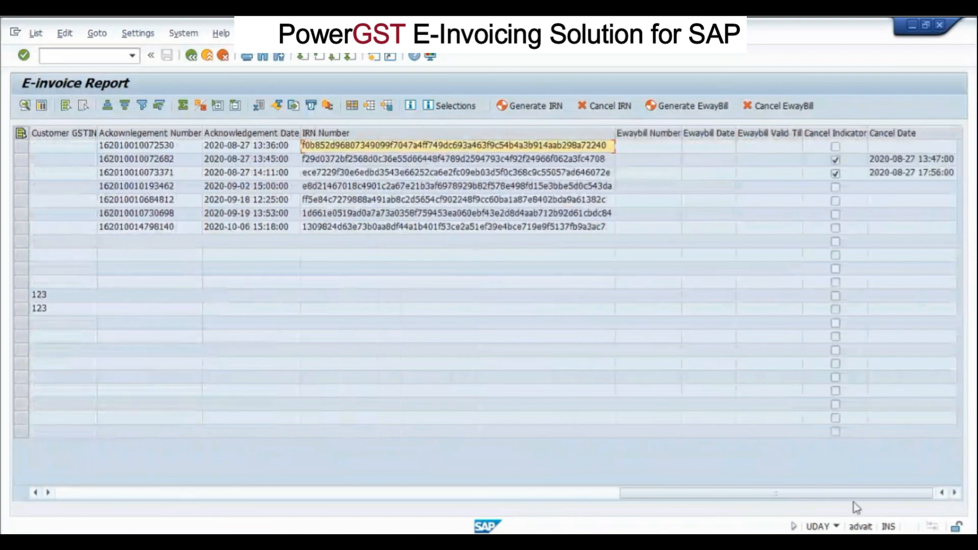
pyautogui.moveTo(837, 502); pyautogui.dragTo(186, 515)
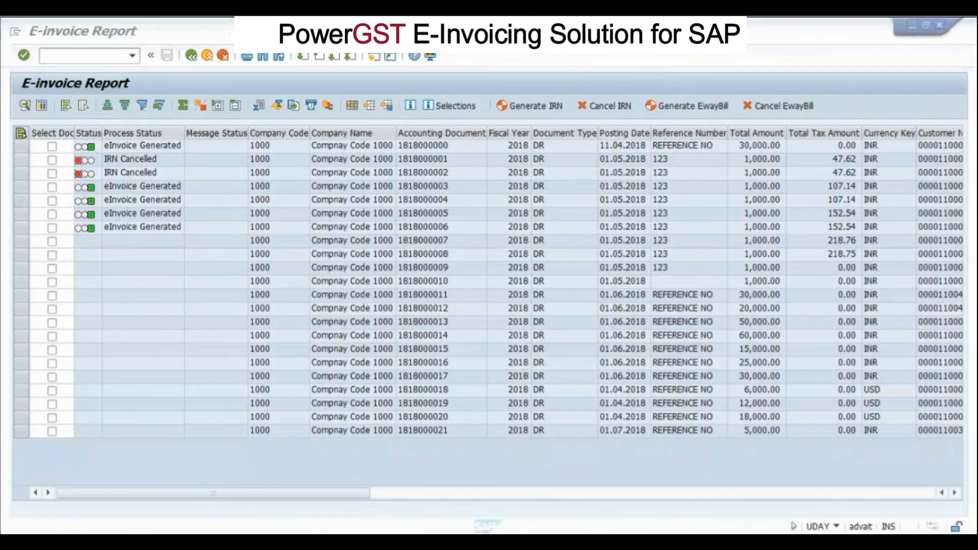
# Leave the report, redisplay the ZSTO invoice in Display Billing Document and open its output overview
pyautogui.click(192, 56)
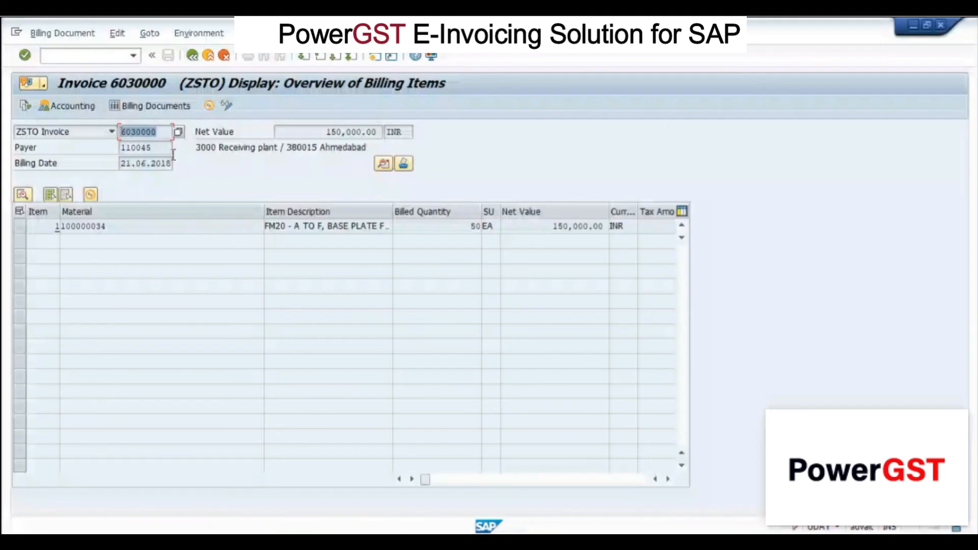
pyautogui.click(194, 59)
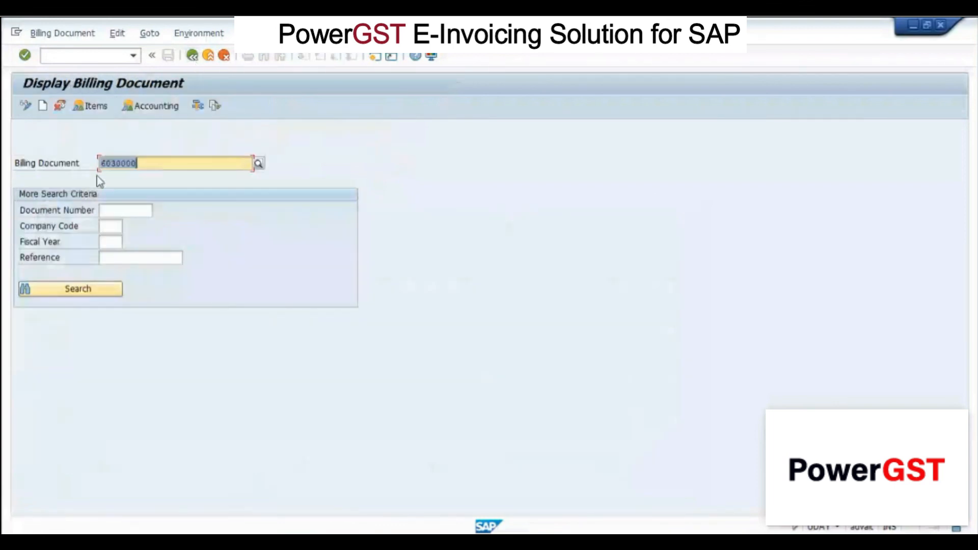
pyautogui.press('Return')
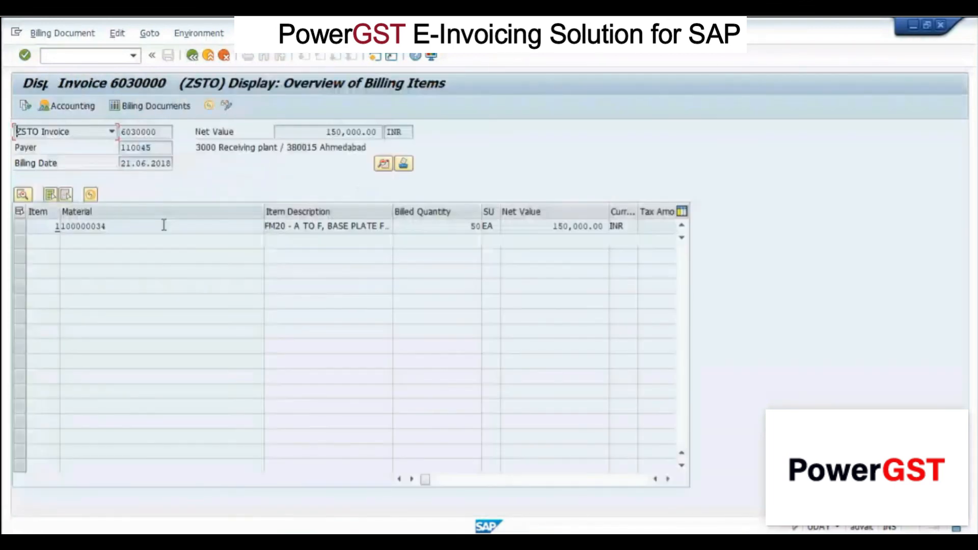
pyautogui.click(403, 163)
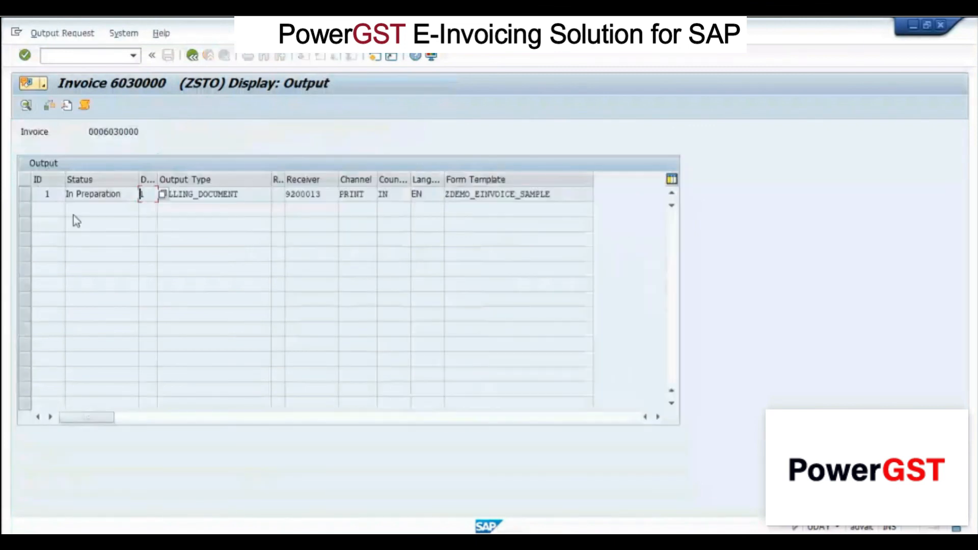
# Show the print preview of the invoice's BILLING_DOCUMENT output using output device LP01
pyautogui.click(23, 199)
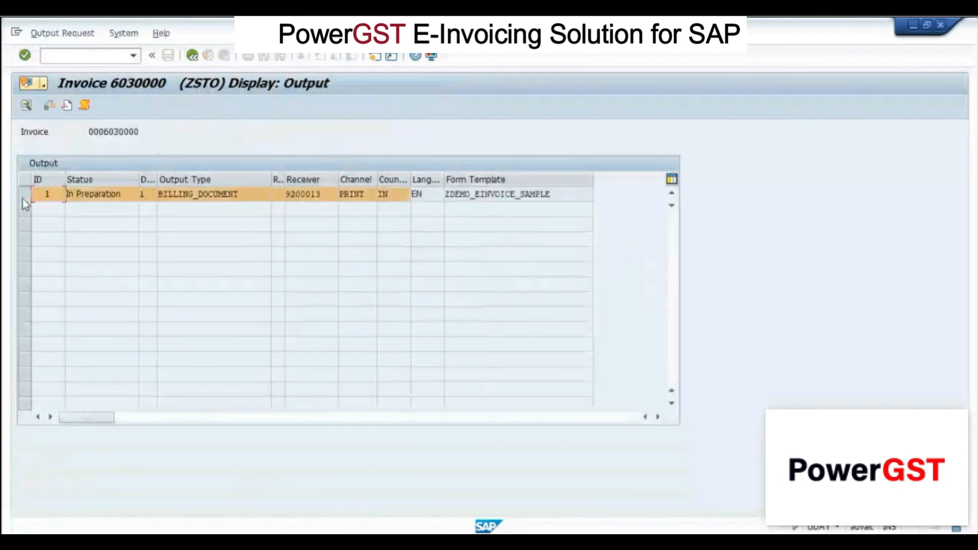
pyautogui.click(67, 105)
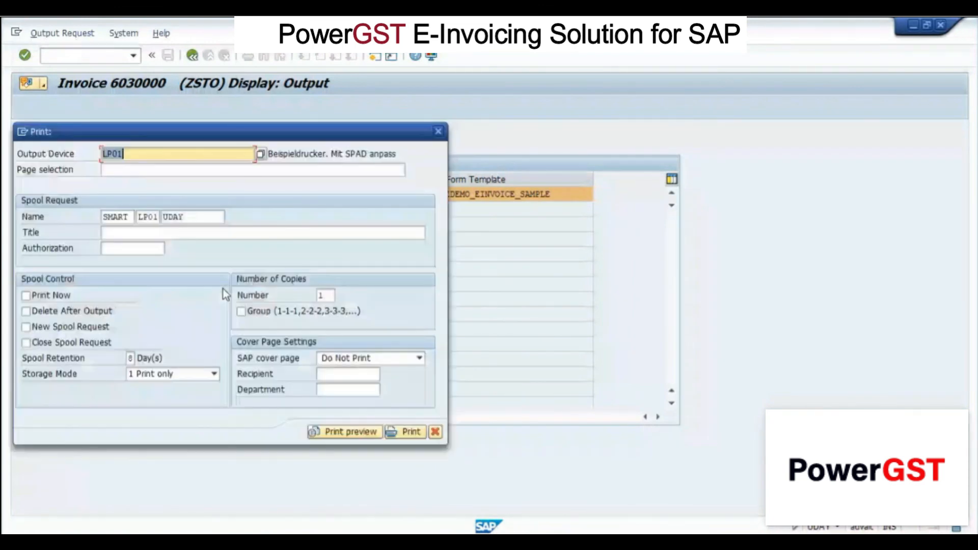
pyautogui.click(357, 432)
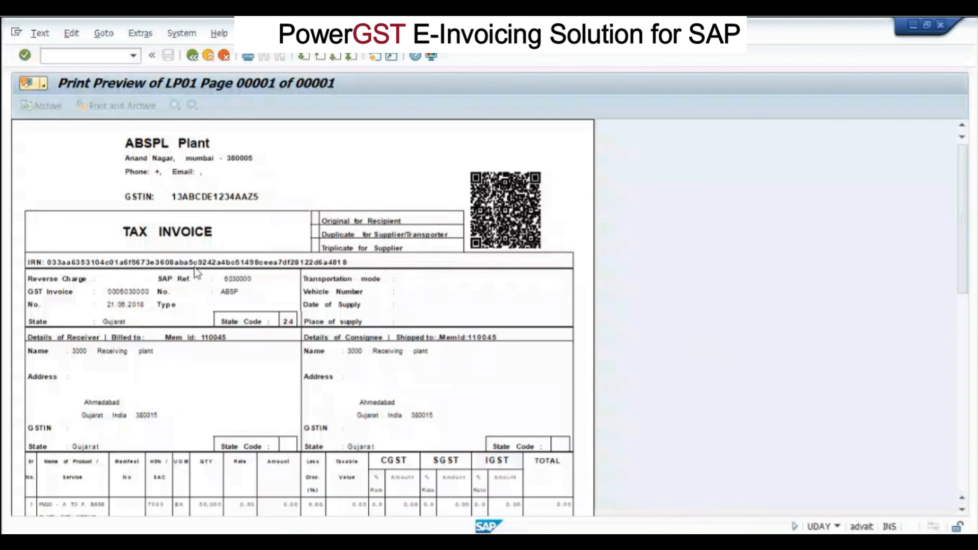
# Convert the invoice's print preview to a PDF with the command pdf! and allow the temporary file's creation
pyautogui.click(90, 56)
pyautogui.write('pdf!')
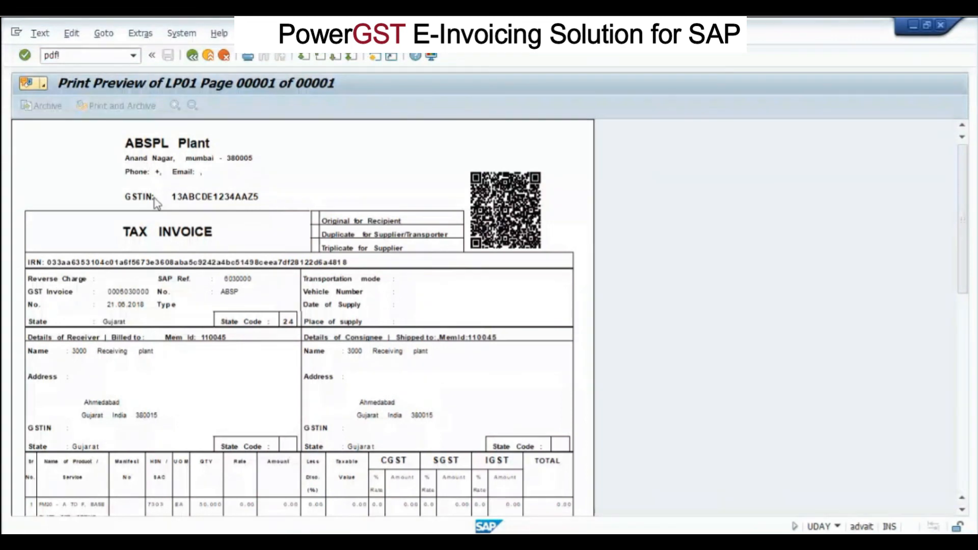
pyautogui.press('Return')
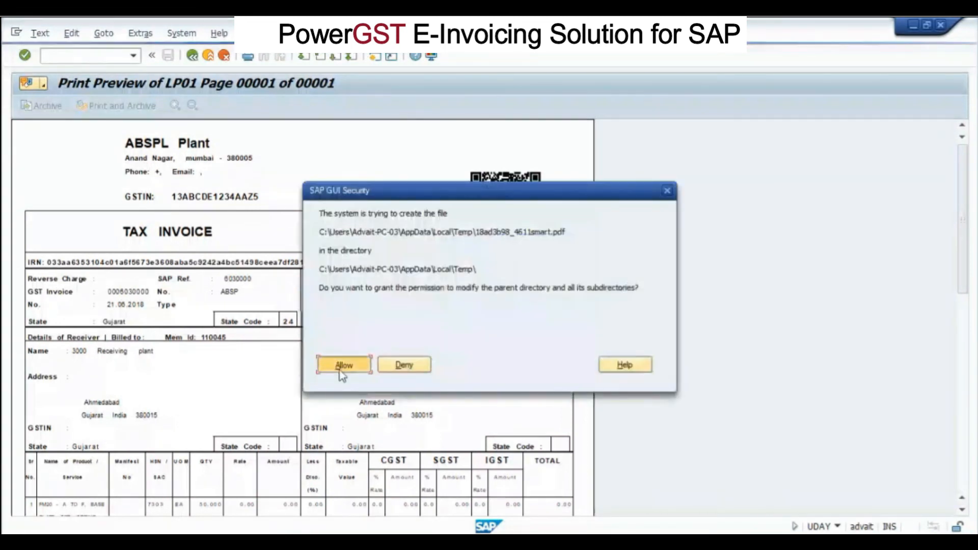
pyautogui.click(340, 370)
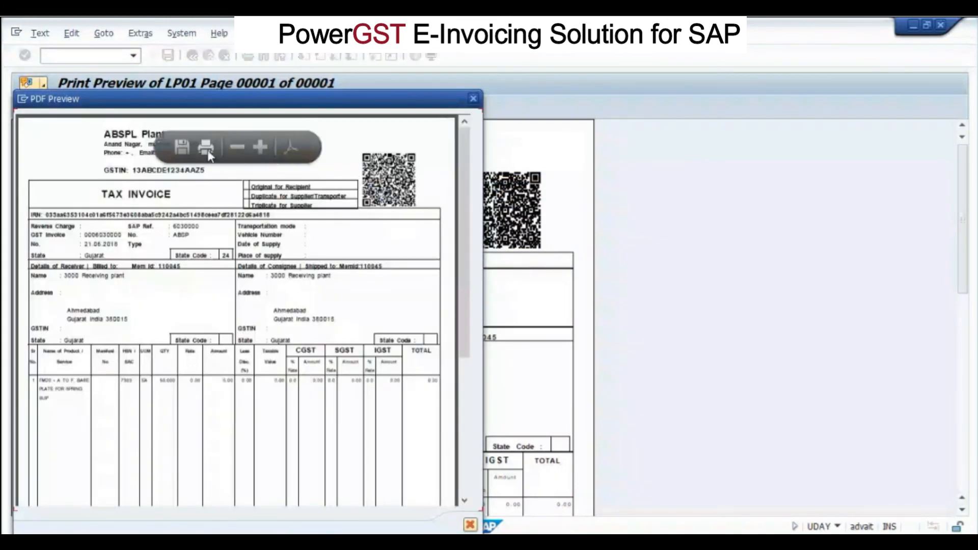
# Enlarge the PDF to examine the invoice's IRN and QR code, and restore the smaller view
pyautogui.click(262, 151)
pyautogui.moveTo(396, 263); pyautogui.dragTo(35, 264)
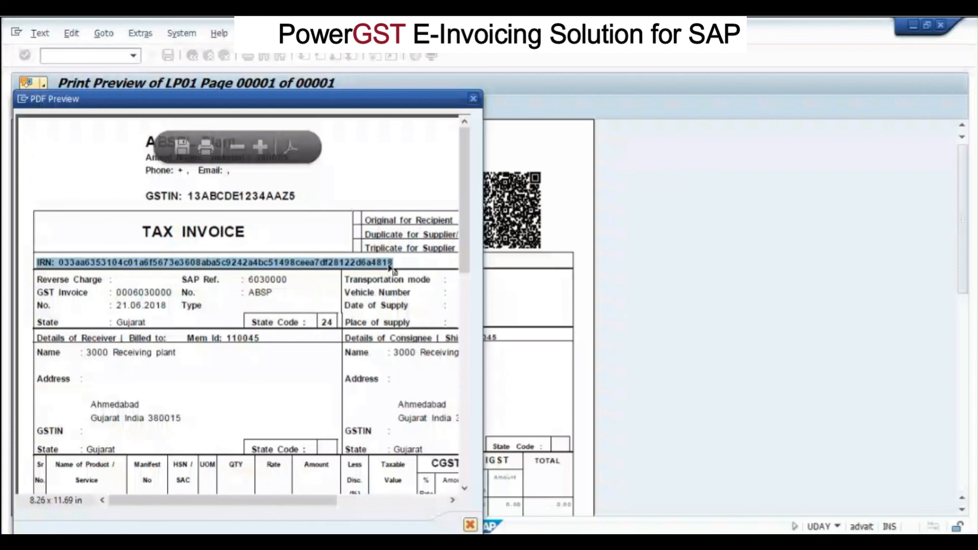
pyautogui.click(450, 500)
pyautogui.click(372, 212)
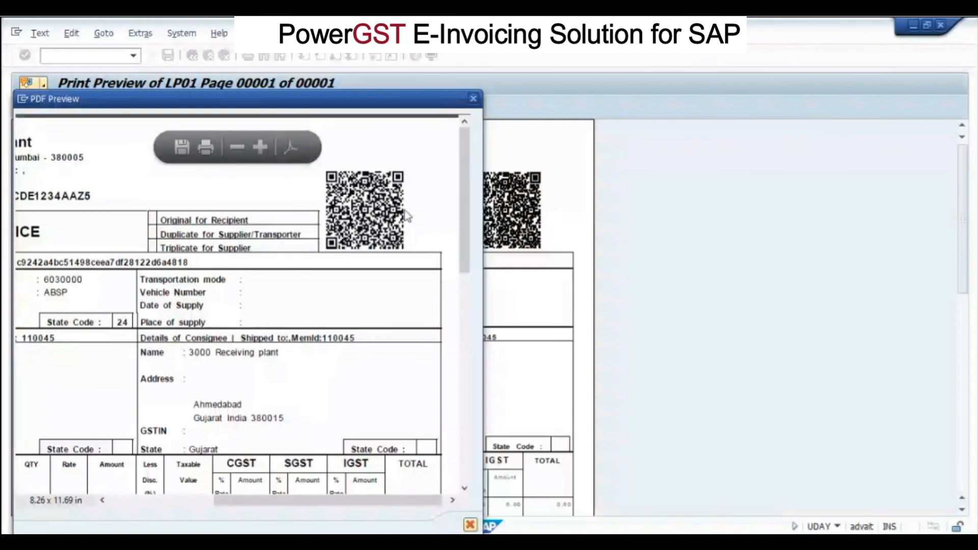
pyautogui.click(237, 148)
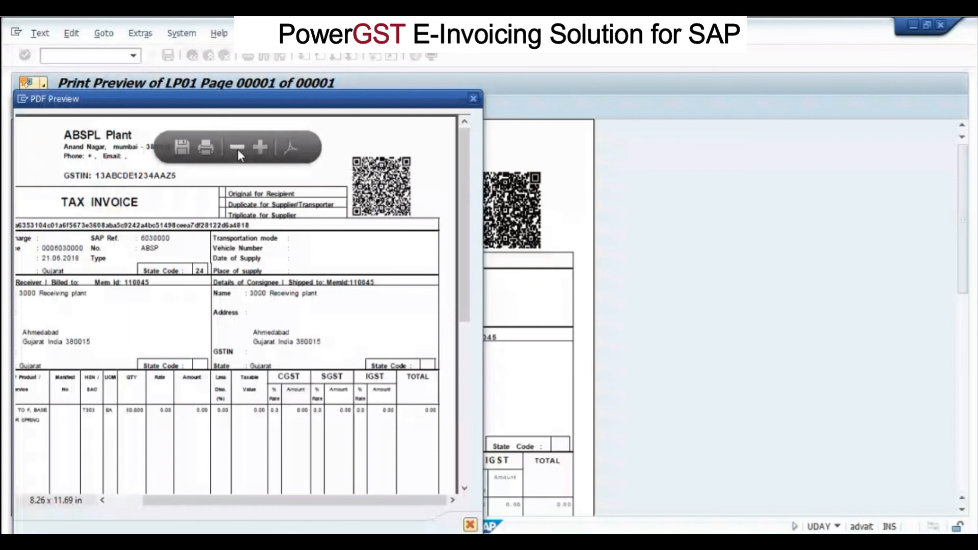
pyautogui.click(237, 149)
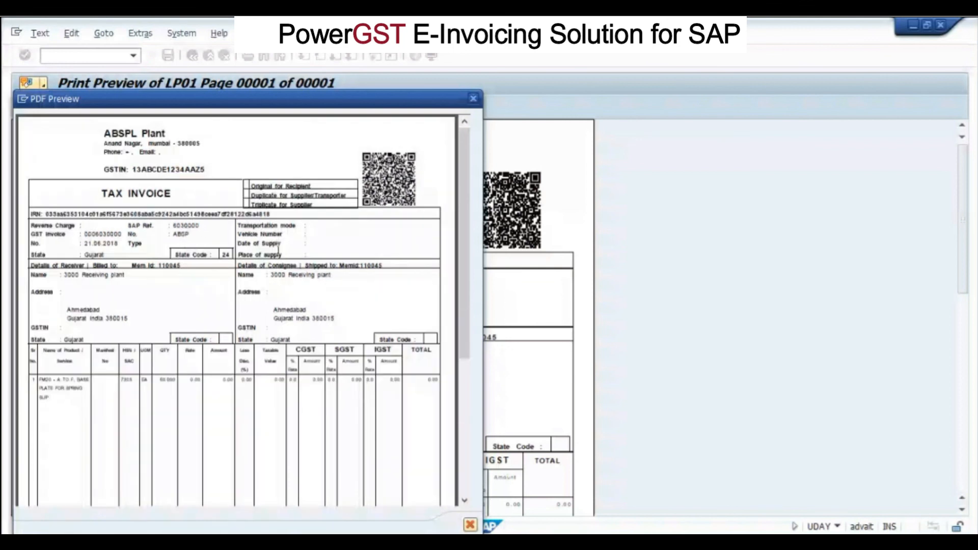